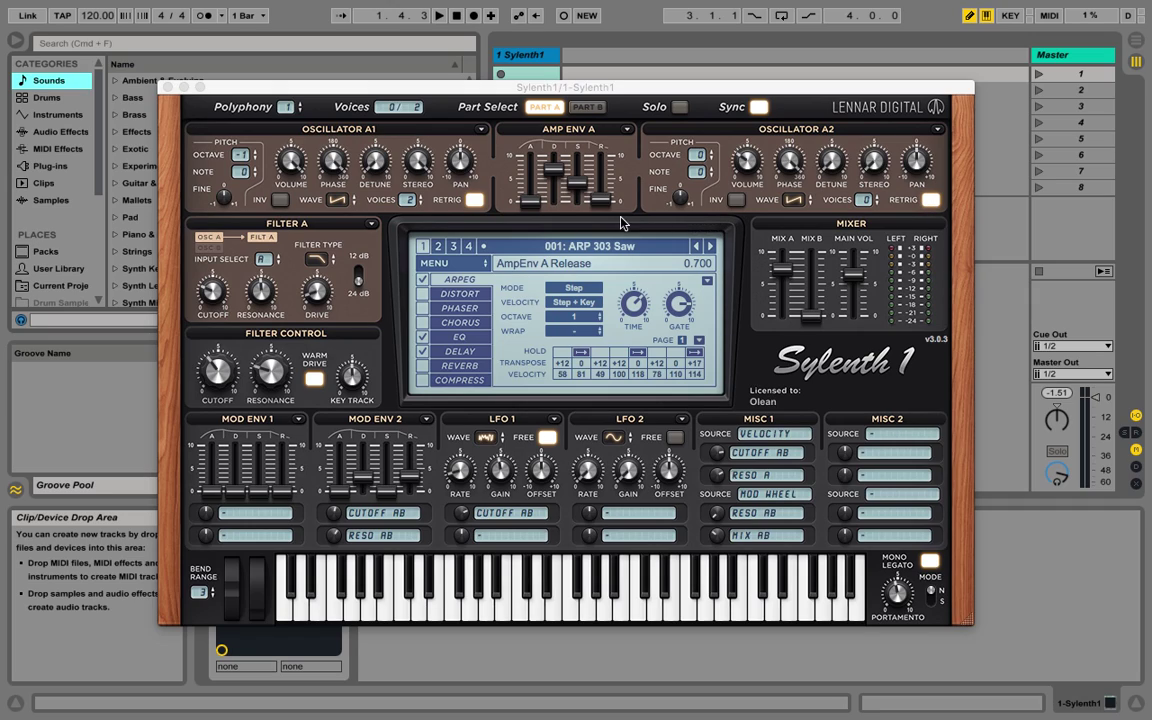
Step: Check Oscillator A1's waveform choices, leaving its wave unchanged
left_click(340, 200)
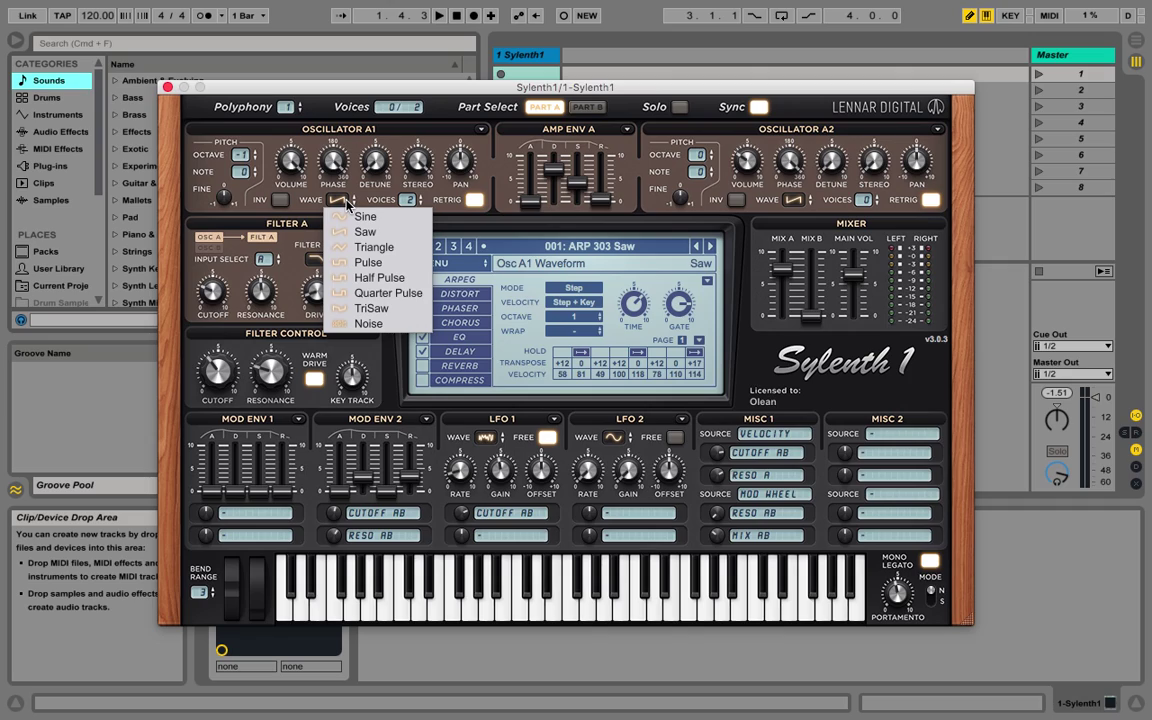
left_click(433, 195)
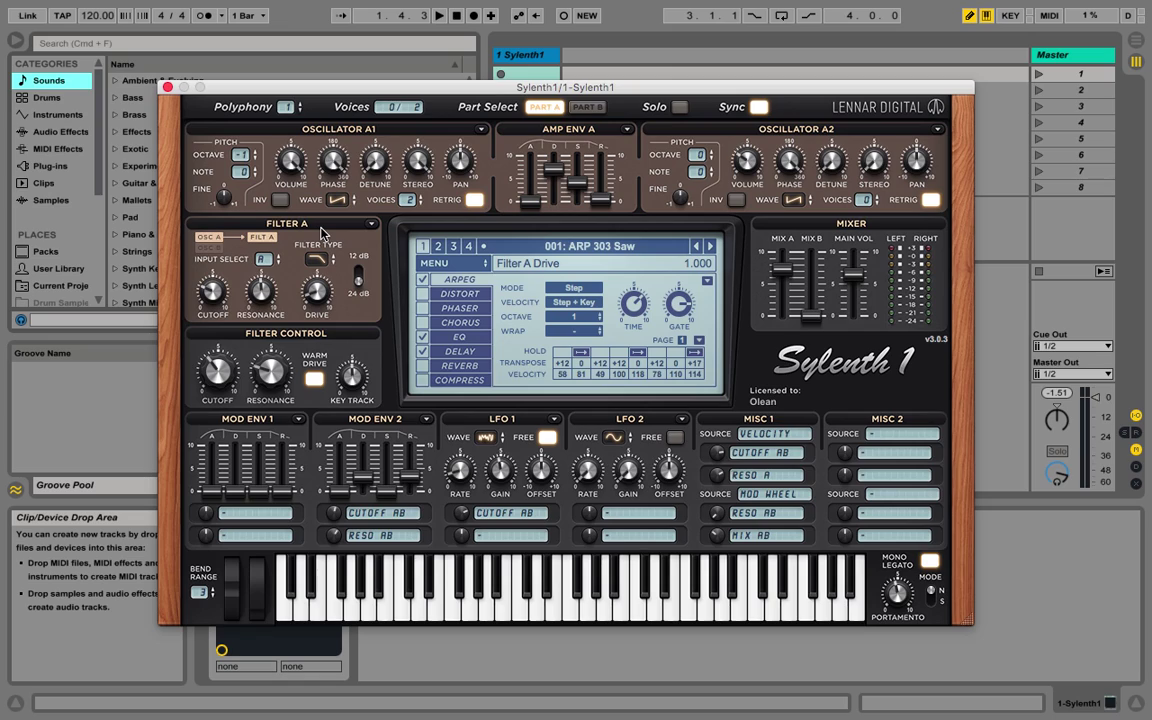
Step: Reset the patch to the 001: Init preset from MENU > Preset > Insert
left_click(443, 266)
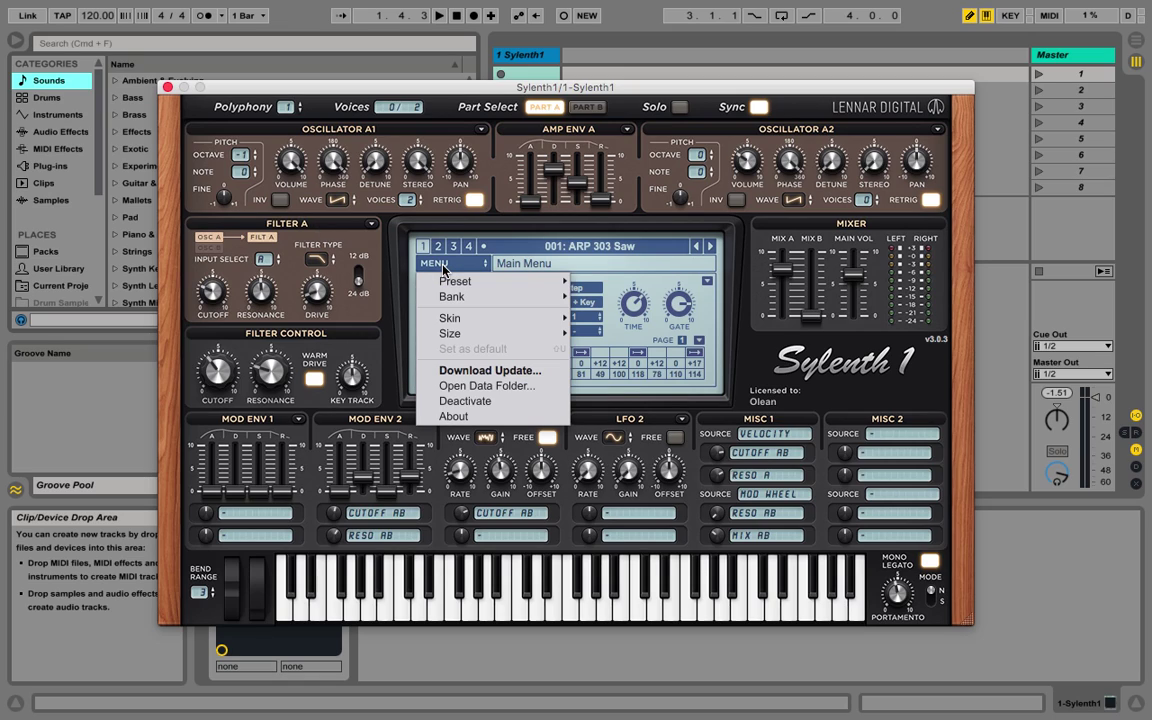
mouse_move(455, 281)
left_click(637, 347)
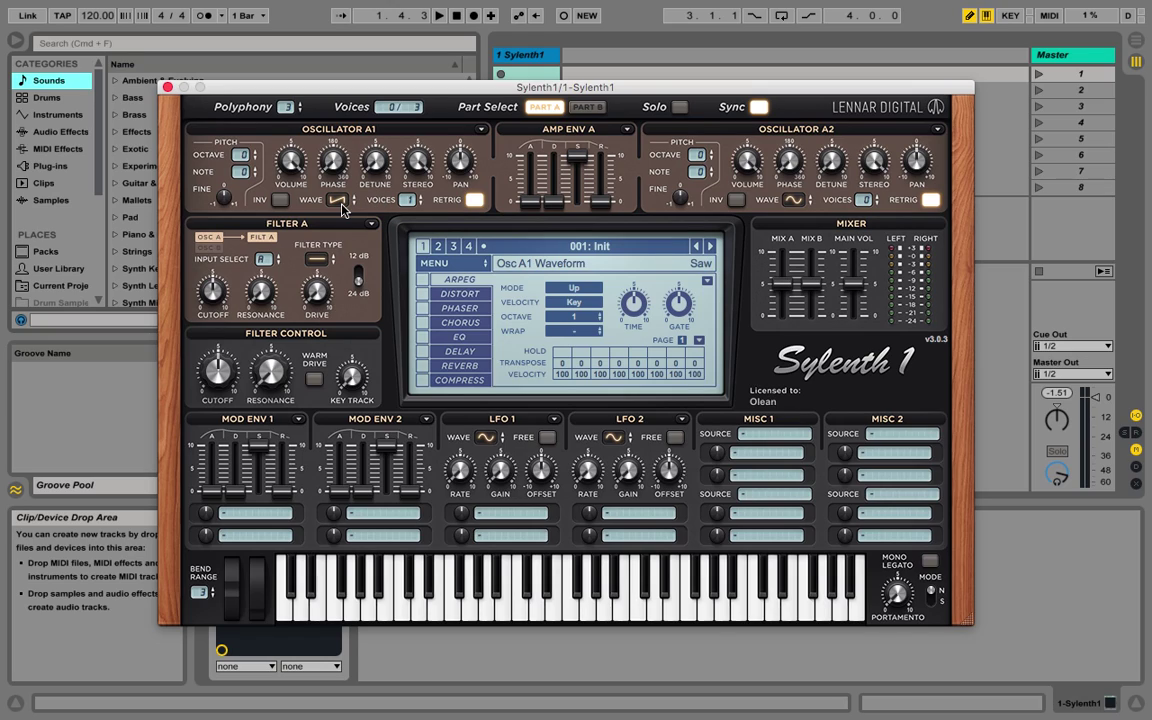
Step: Switch Oscillator A1 to a pulse waveform with 1 voice and set Filter A to Highpass
left_click(337, 200)
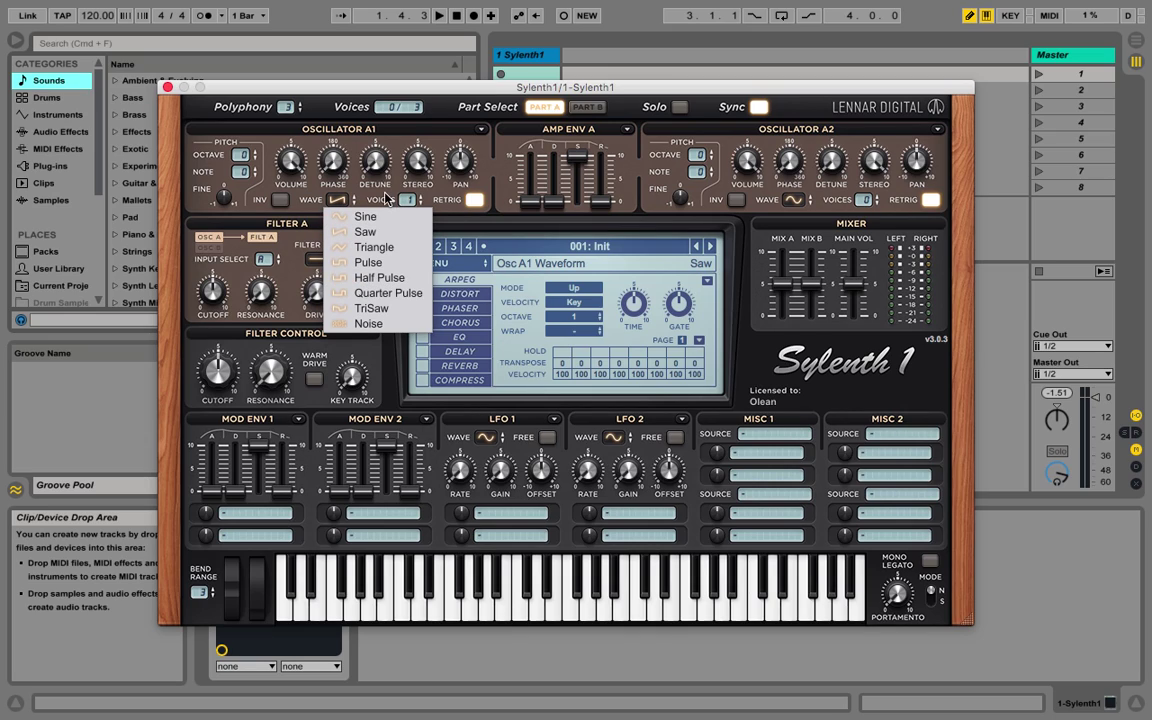
left_click(380, 292)
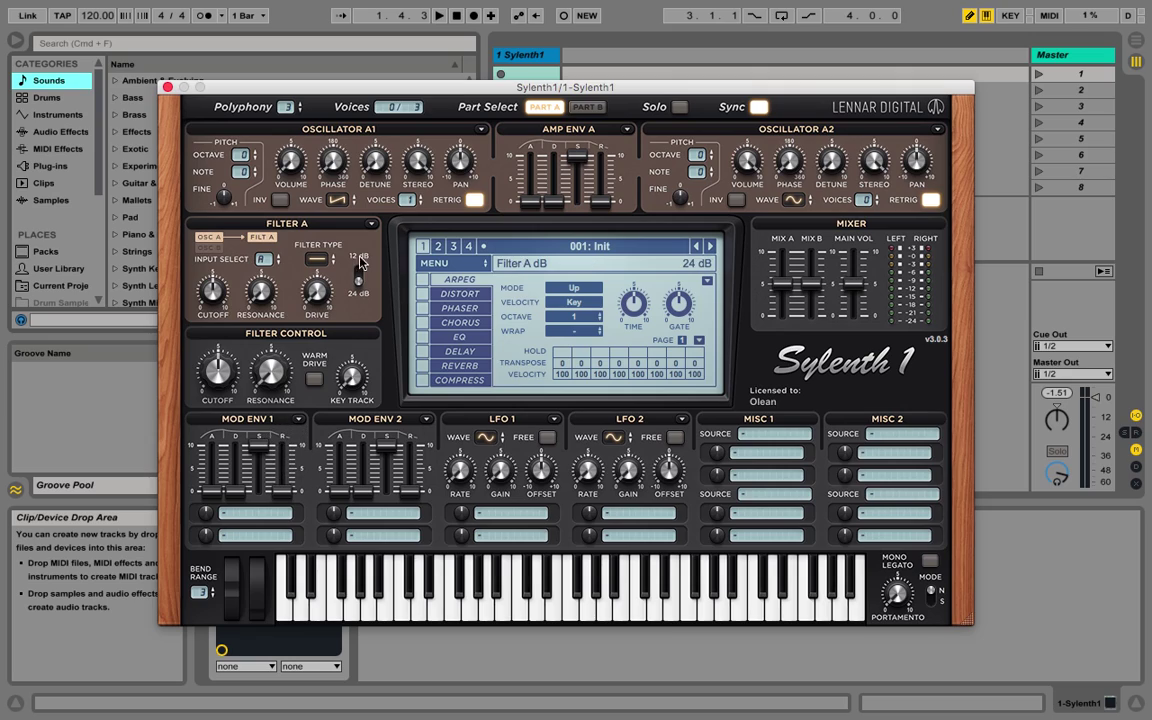
left_click_drag(405, 199, 407, 207)
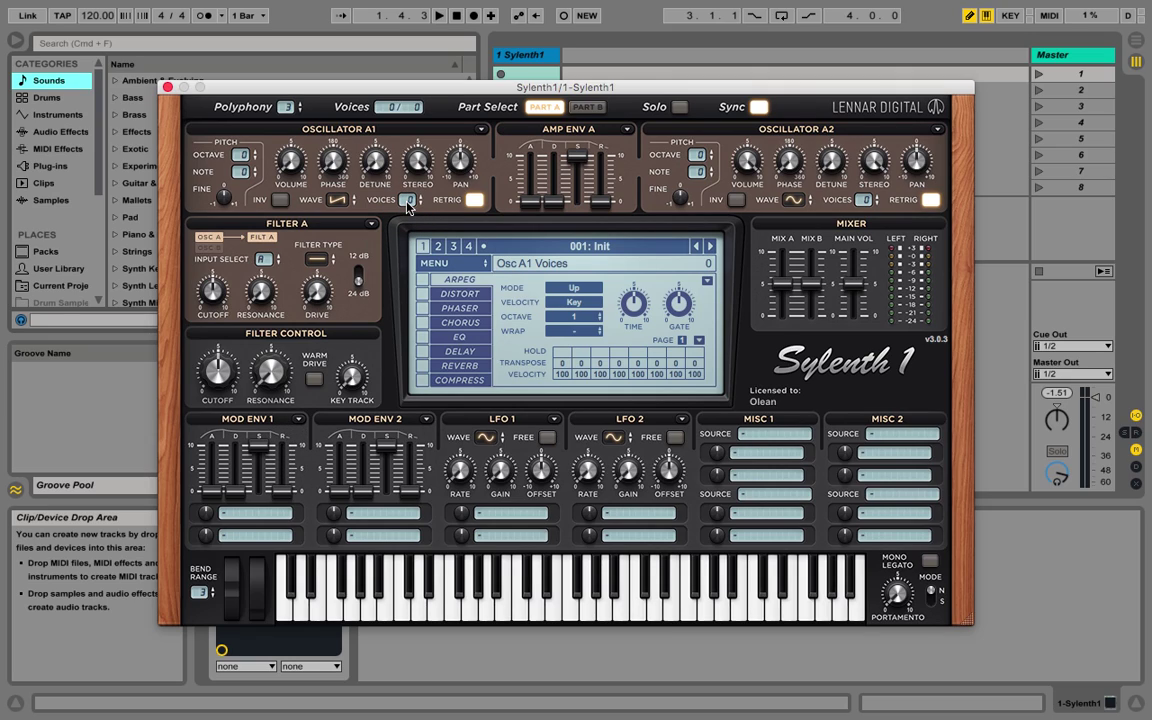
left_click_drag(408, 199, 417, 192)
left_click(292, 183)
left_click(317, 259)
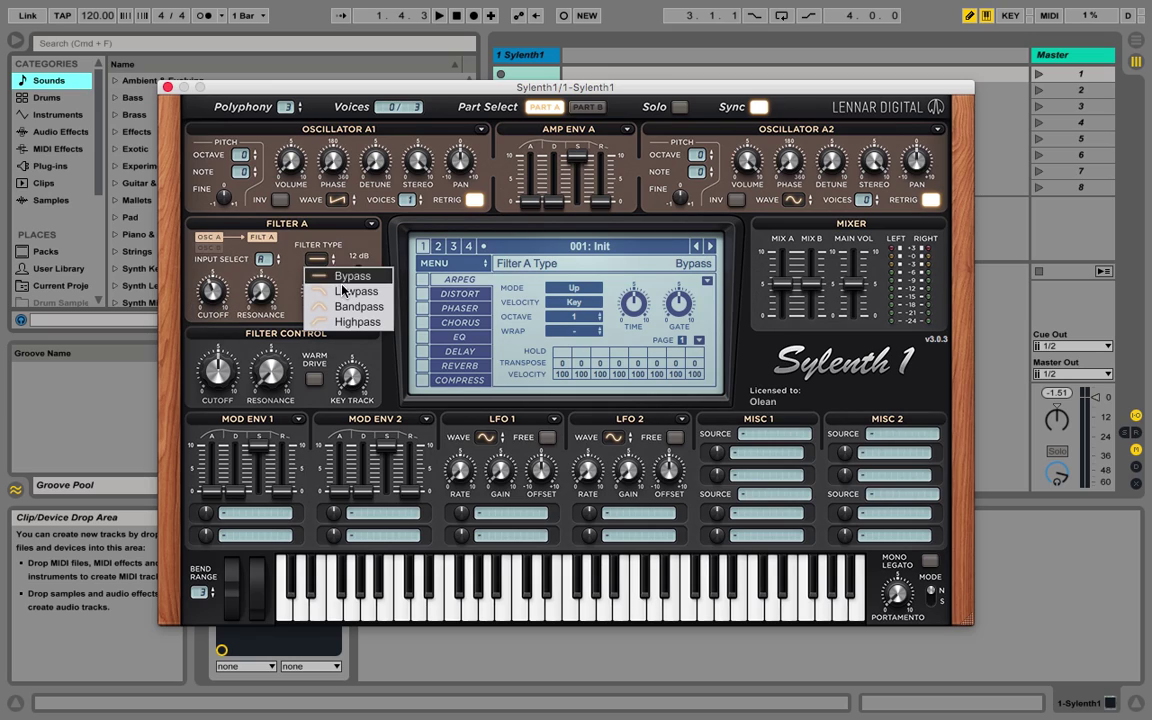
left_click(355, 322)
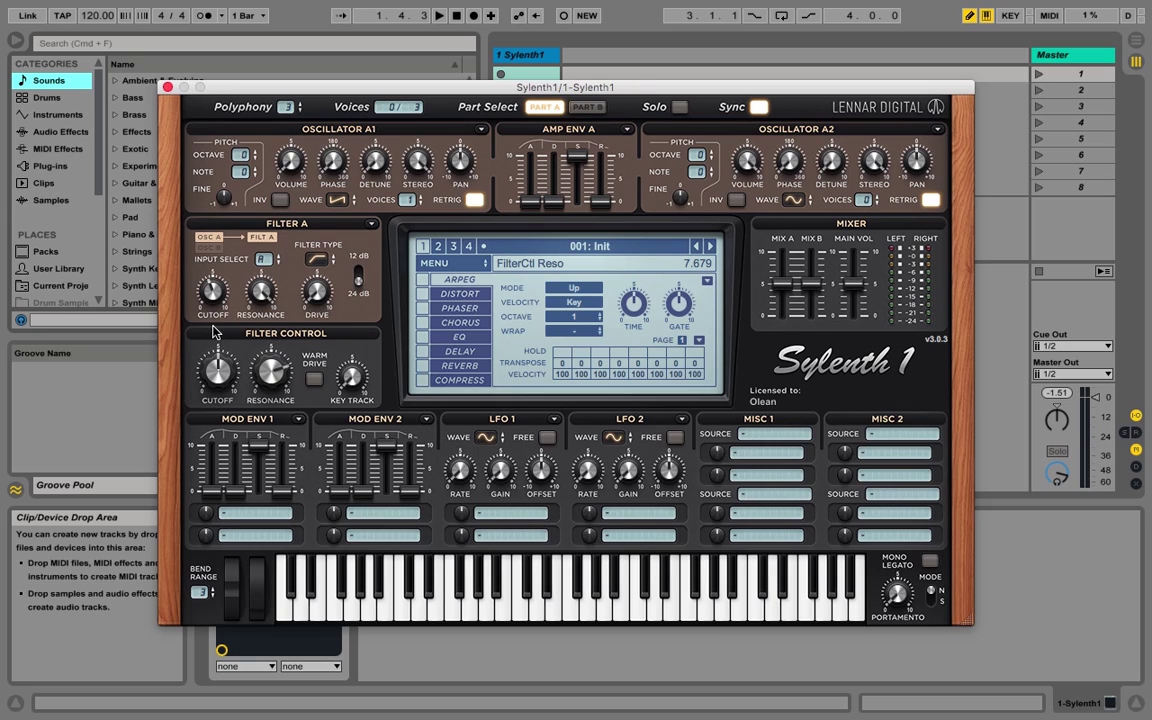
Step: Close Sylenth1 and find the SPAN analyzer in the plug-in browser
left_click(167, 87)
left_click(70, 166)
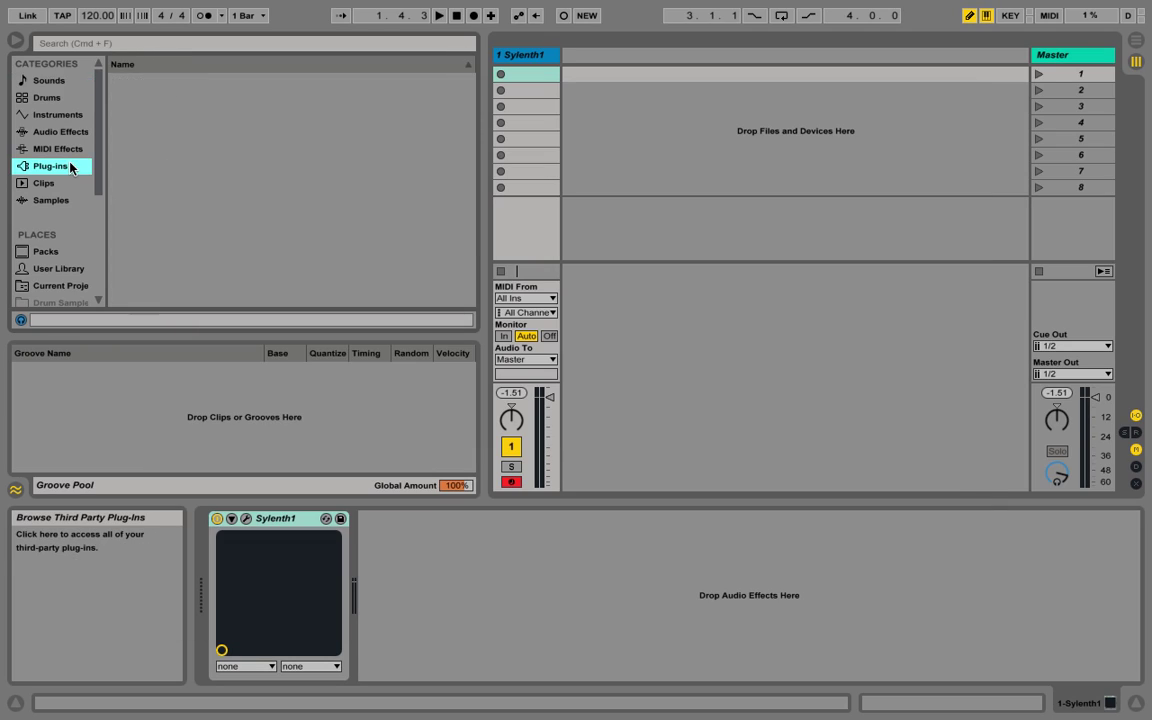
left_click(118, 44)
type("span")
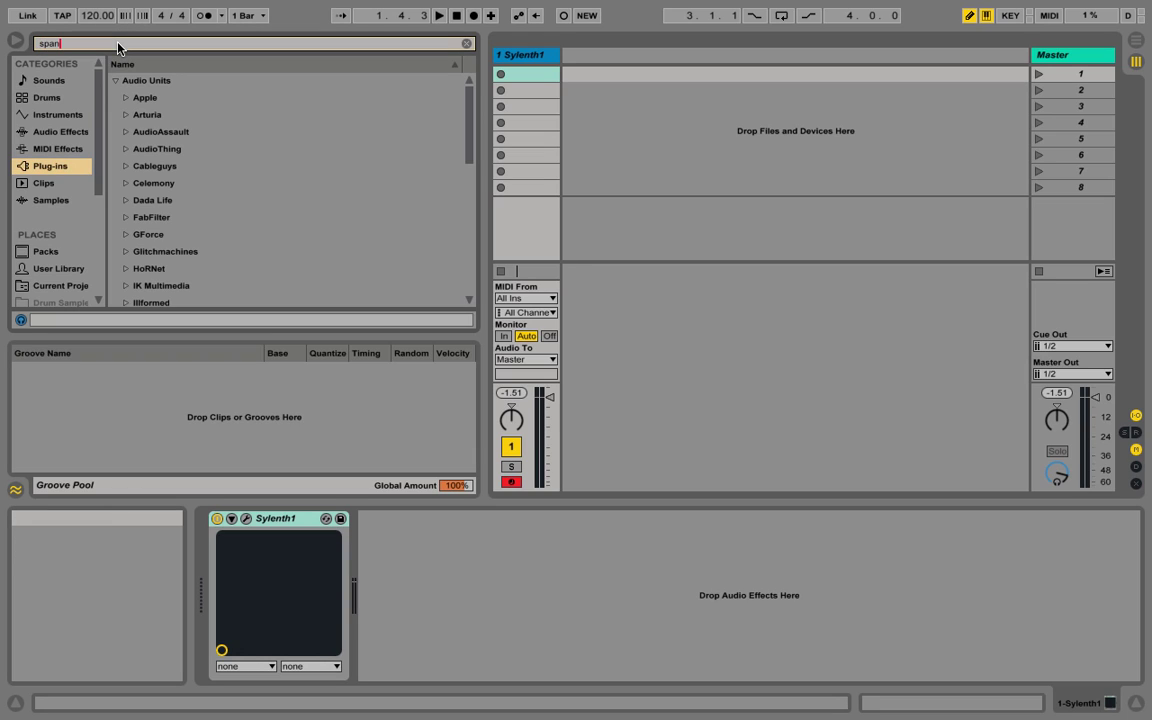
left_click(126, 97)
Step: Place SPAN after Sylenth1 in the device chain and reopen the Sylenth1 editor
left_click_drag(172, 114, 430, 578)
left_click_drag(293, 103, 538, 103)
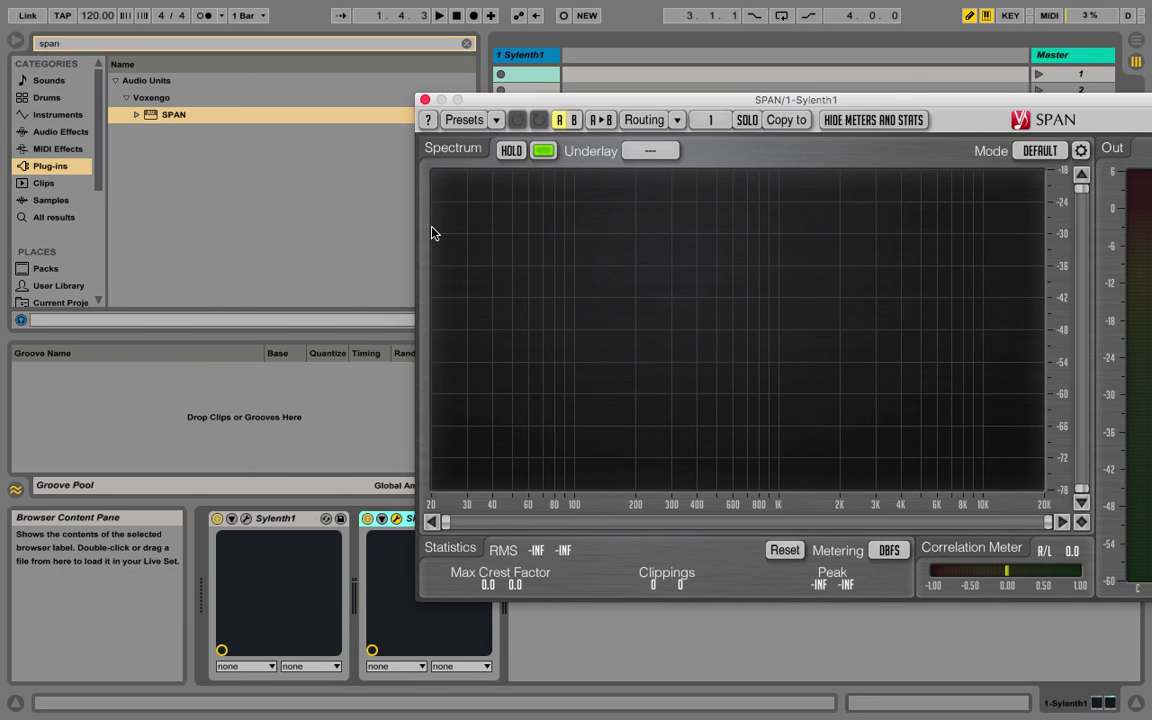
left_click(246, 518)
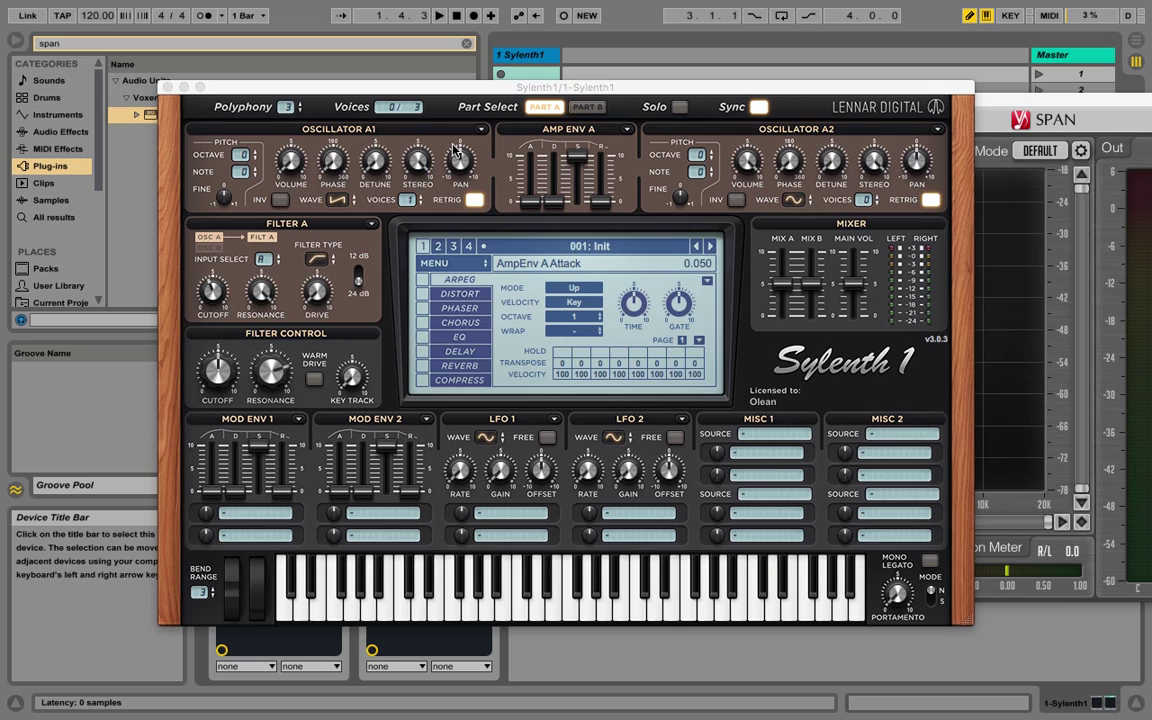
Step: Arrange the Sylenth1 and SPAN windows so both are visible
left_click_drag(473, 85, 285, 80)
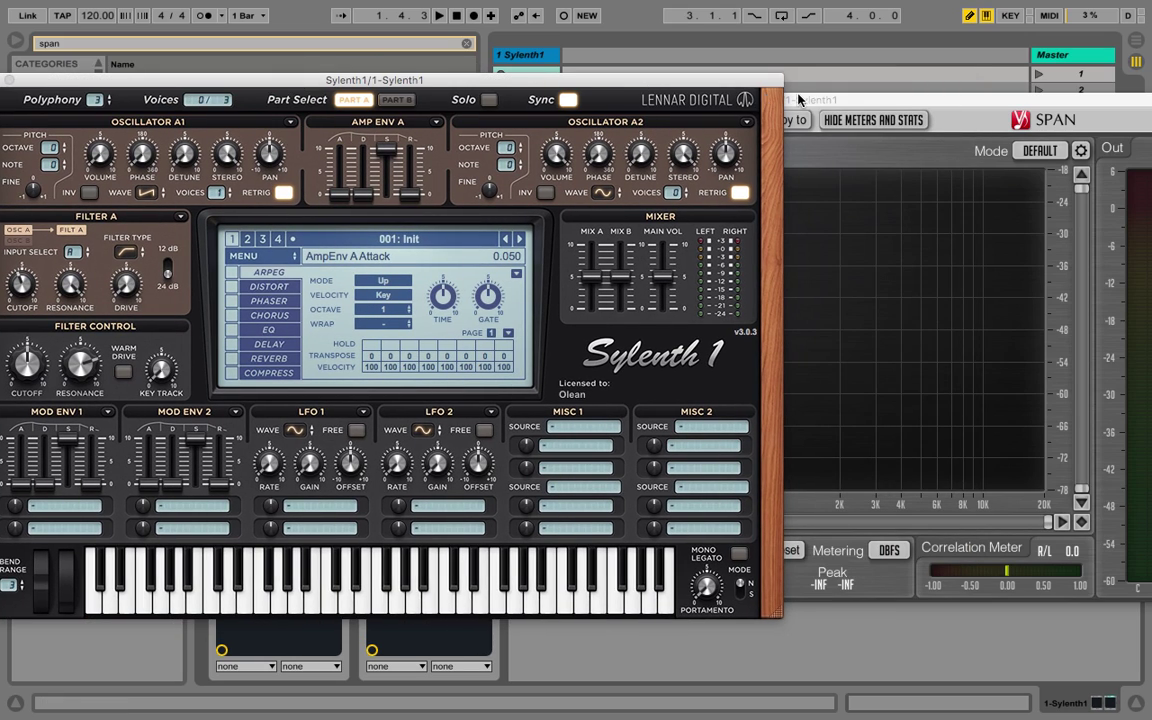
left_click_drag(797, 96, 869, 93)
left_click(655, 80)
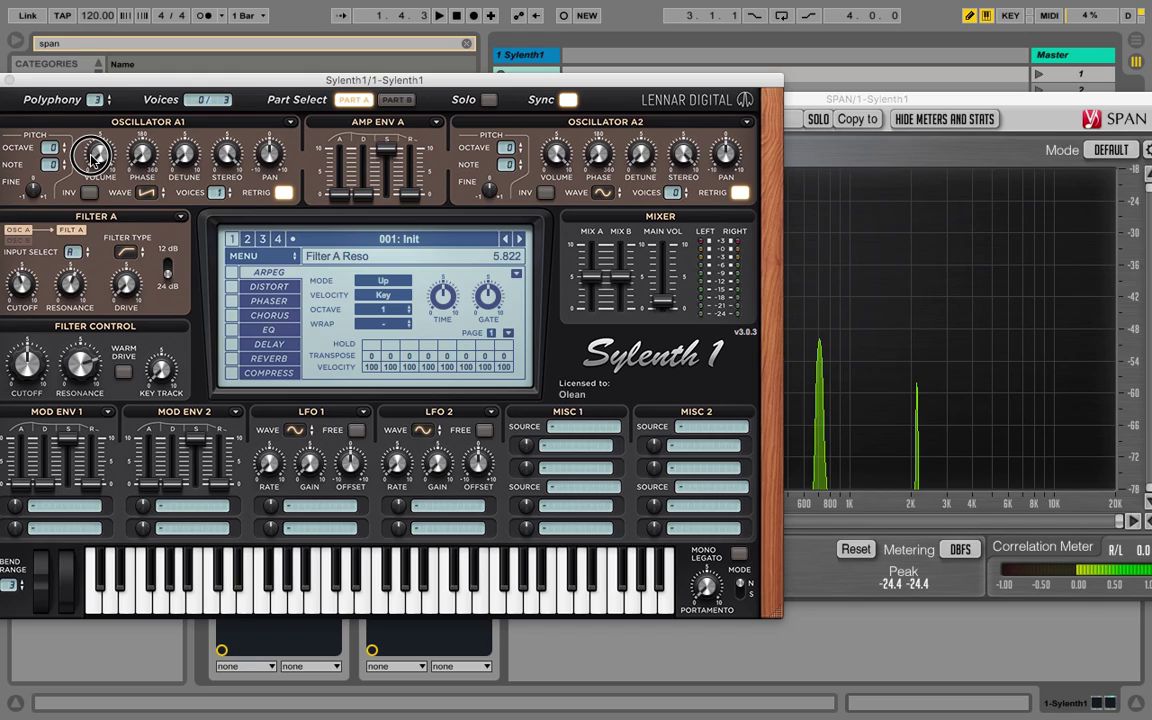
Step: Raise Filter A resonance to 7.744 and Amp Env A release to 1.086
left_click_drag(92, 157, 98, 120)
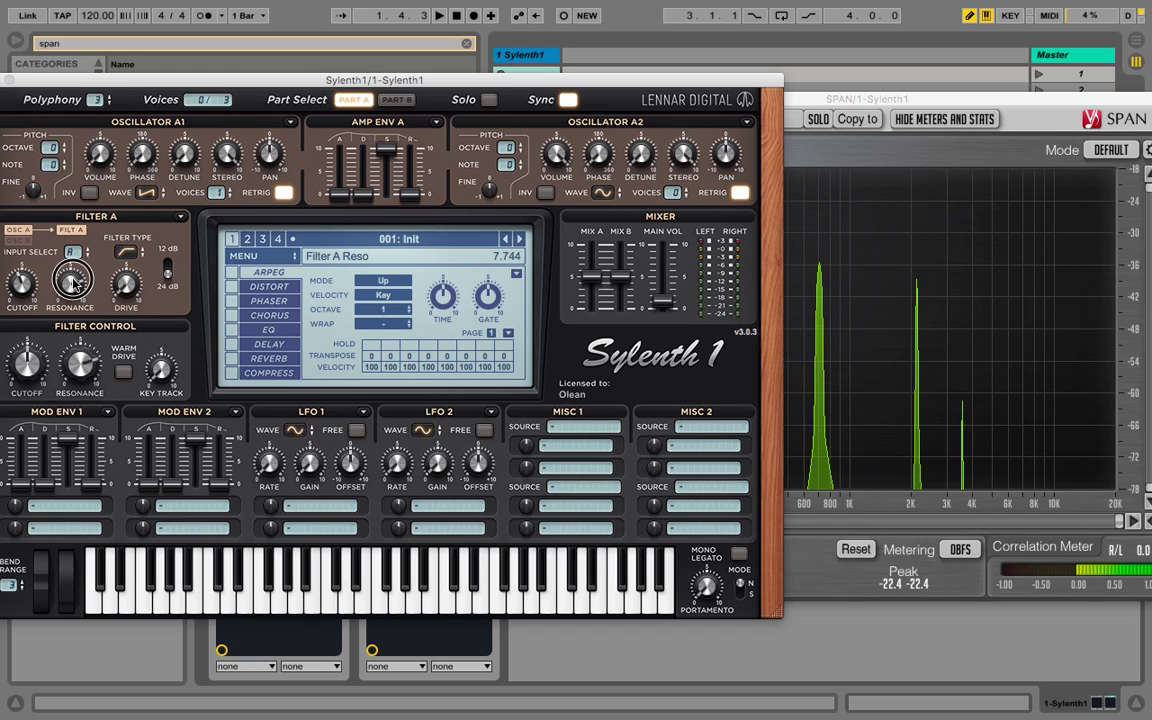
left_click_drag(410, 197, 411, 190)
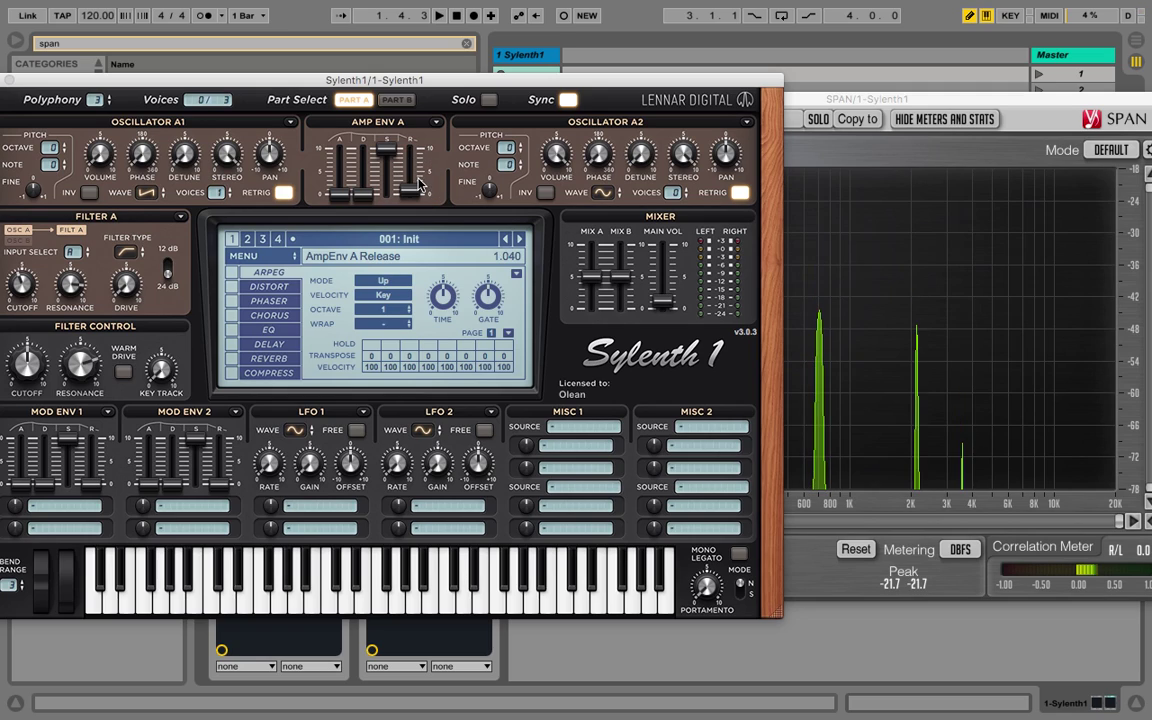
left_click(810, 104)
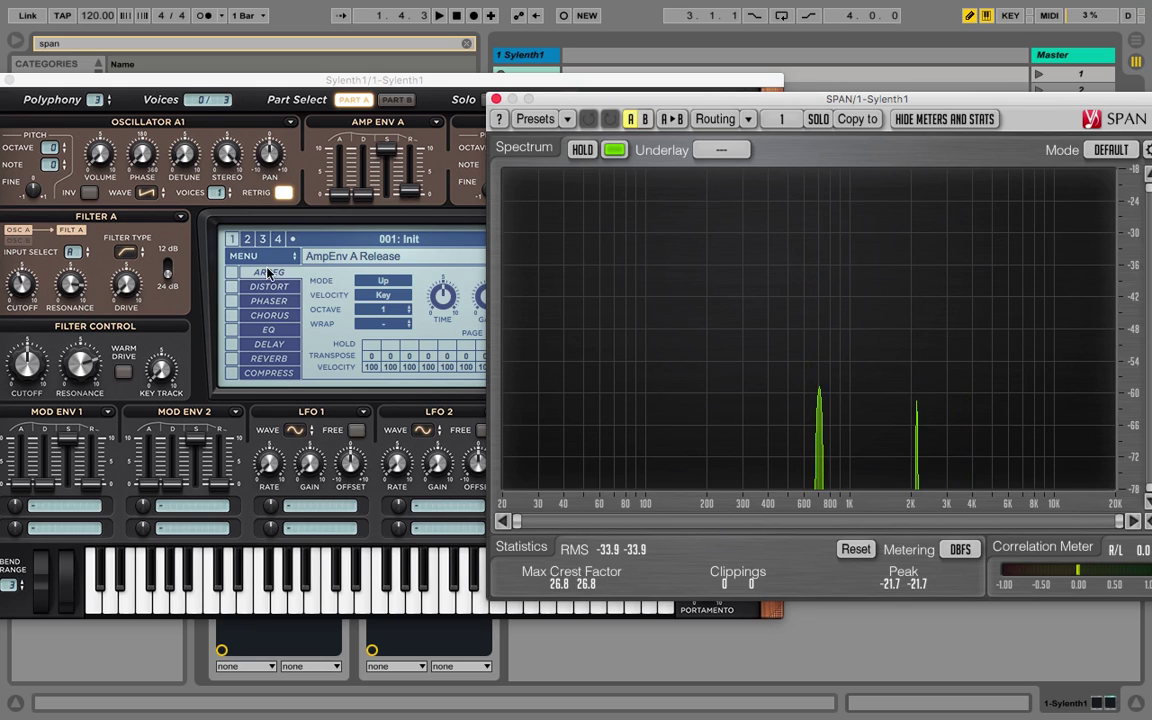
Step: Switch between Sylenth1 and SPAN, ending with SPAN showing peaks near 700 Hz, 2 kHz, 3.5 kHz
left_click(167, 272)
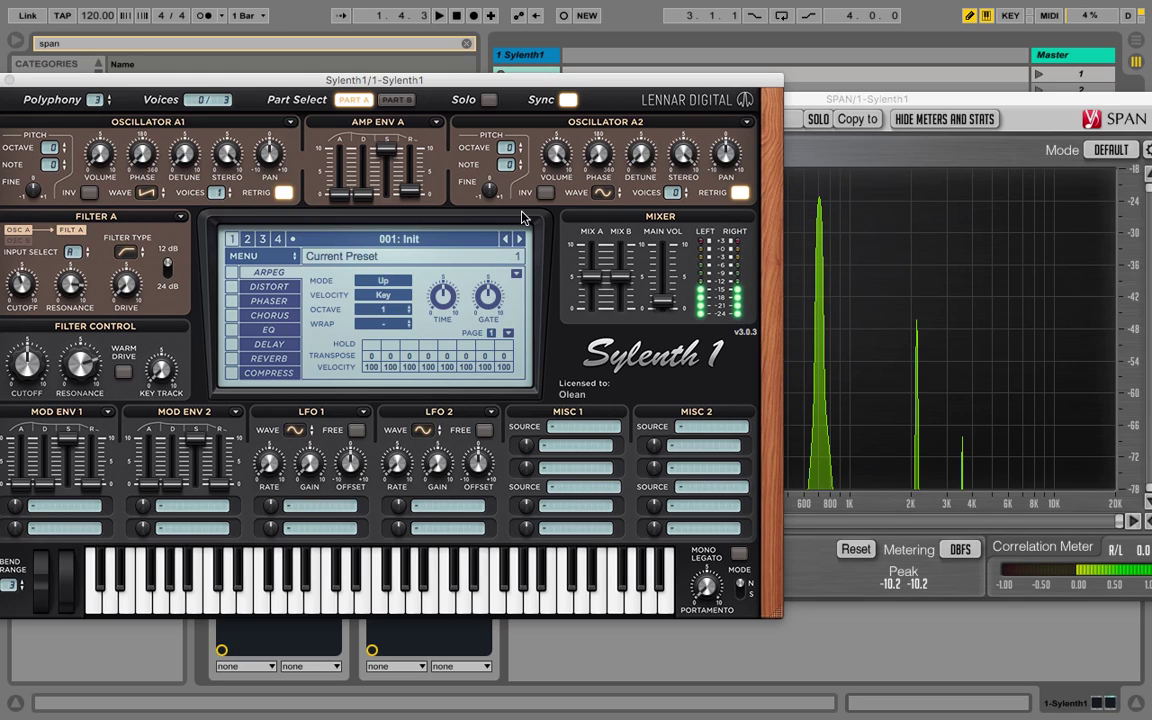
left_click(850, 118)
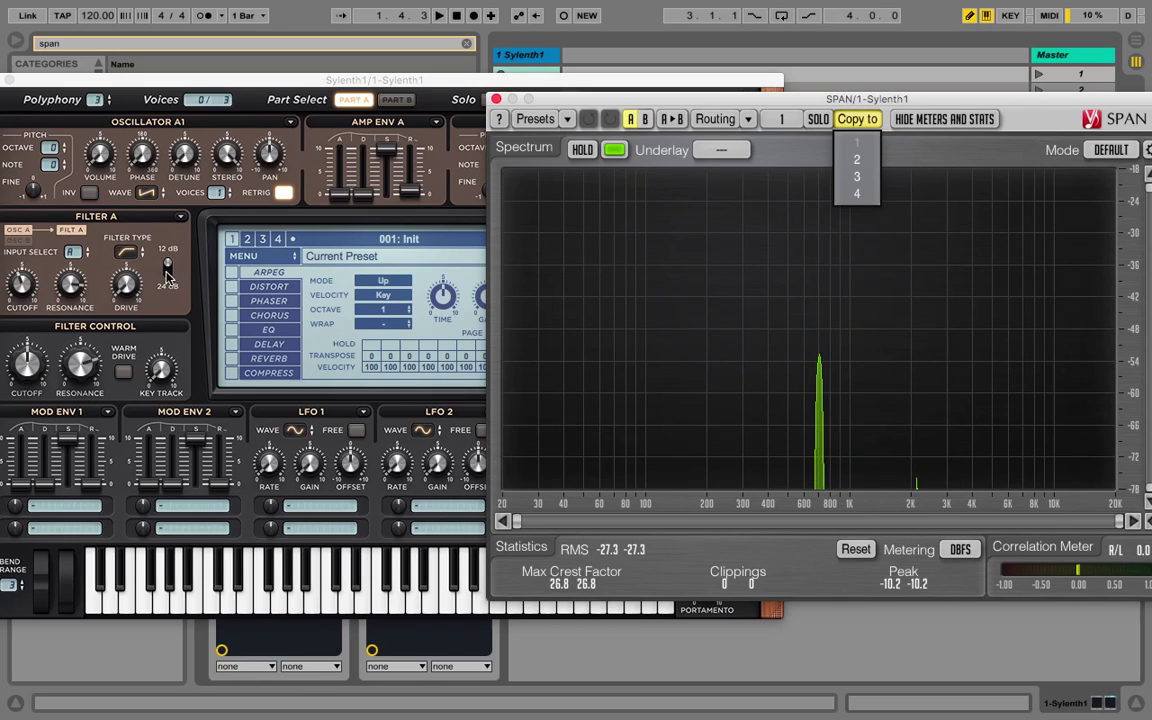
left_click(168, 276)
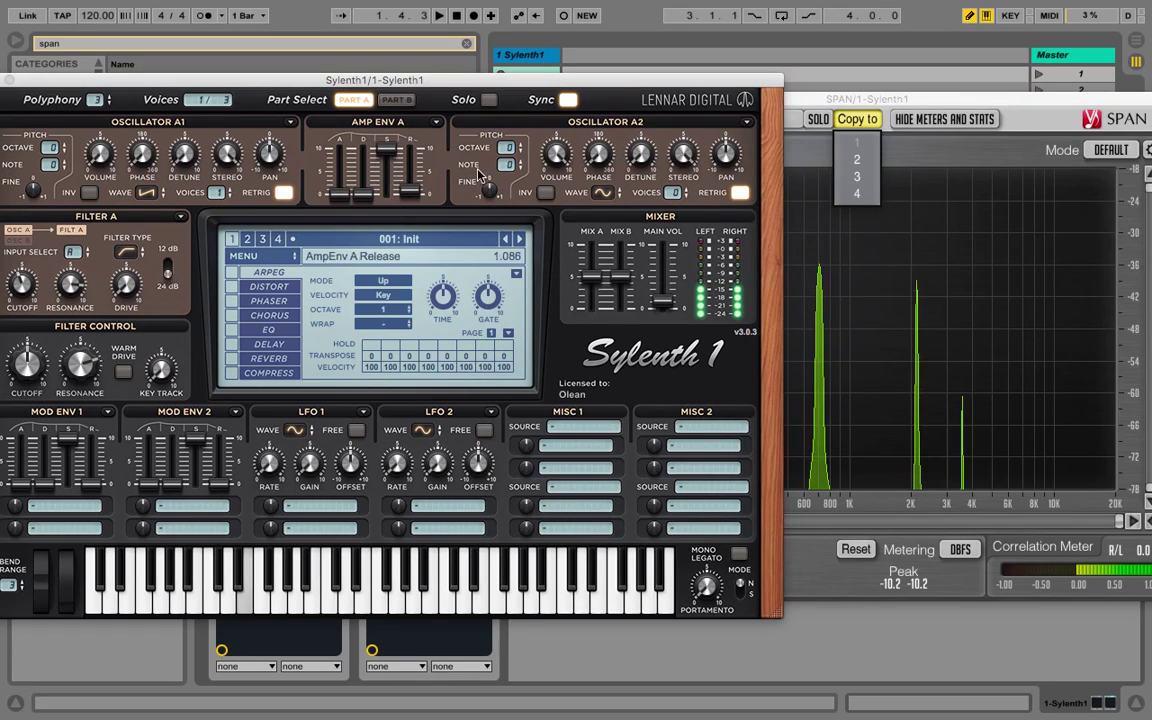
left_click(868, 97)
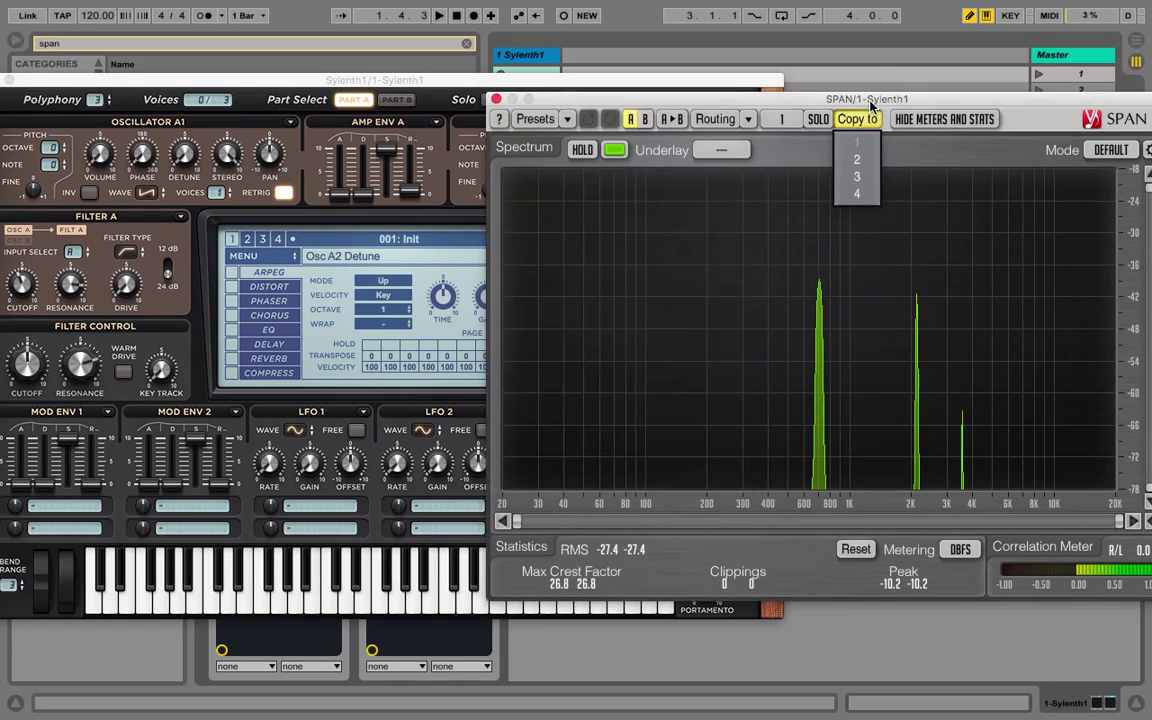
left_click(197, 343)
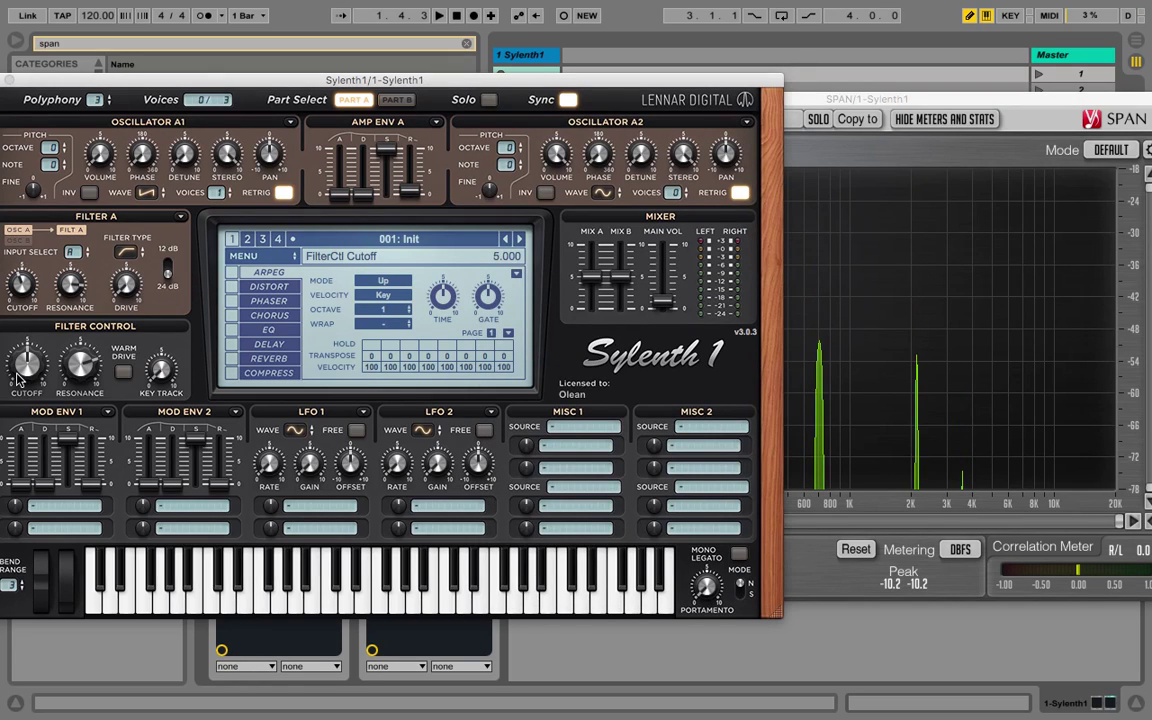
left_click(843, 110)
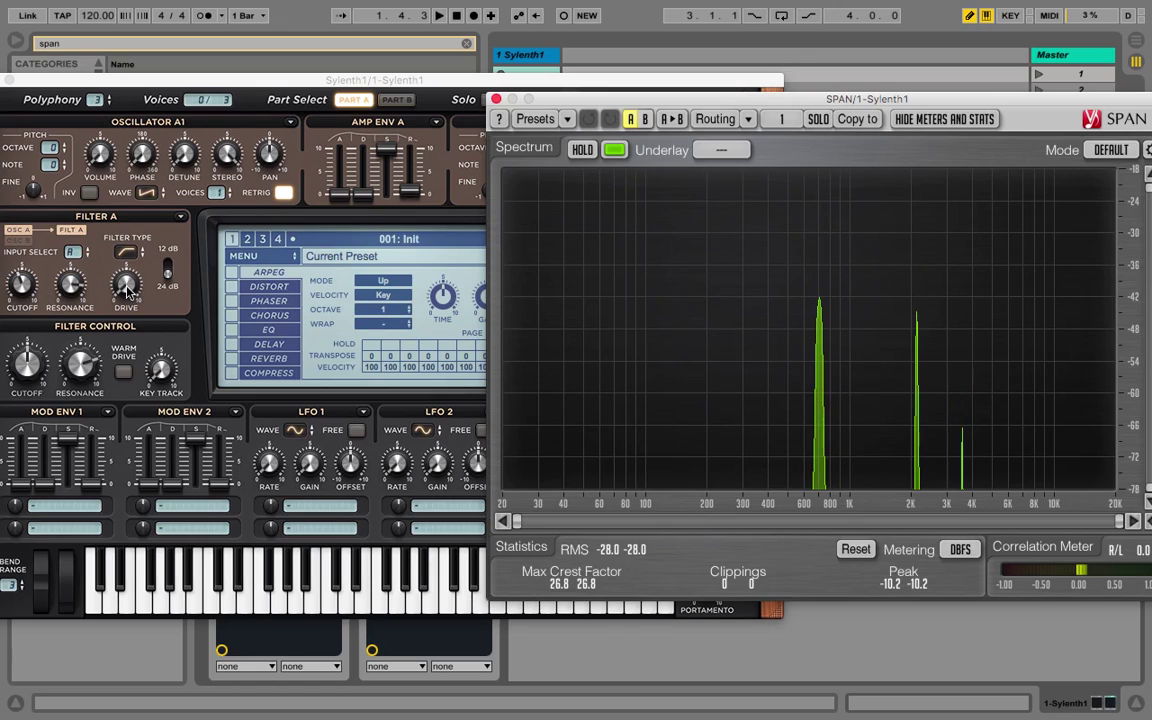
Step: Bring Sylenth1 forward and sweep Filter A cutoff up, then down to 2.353
left_click(20, 288)
mouse_move(20, 290)
left_mouse_down()
mouse_move(18, 256)
mouse_move(10, 300)
left_mouse_up()
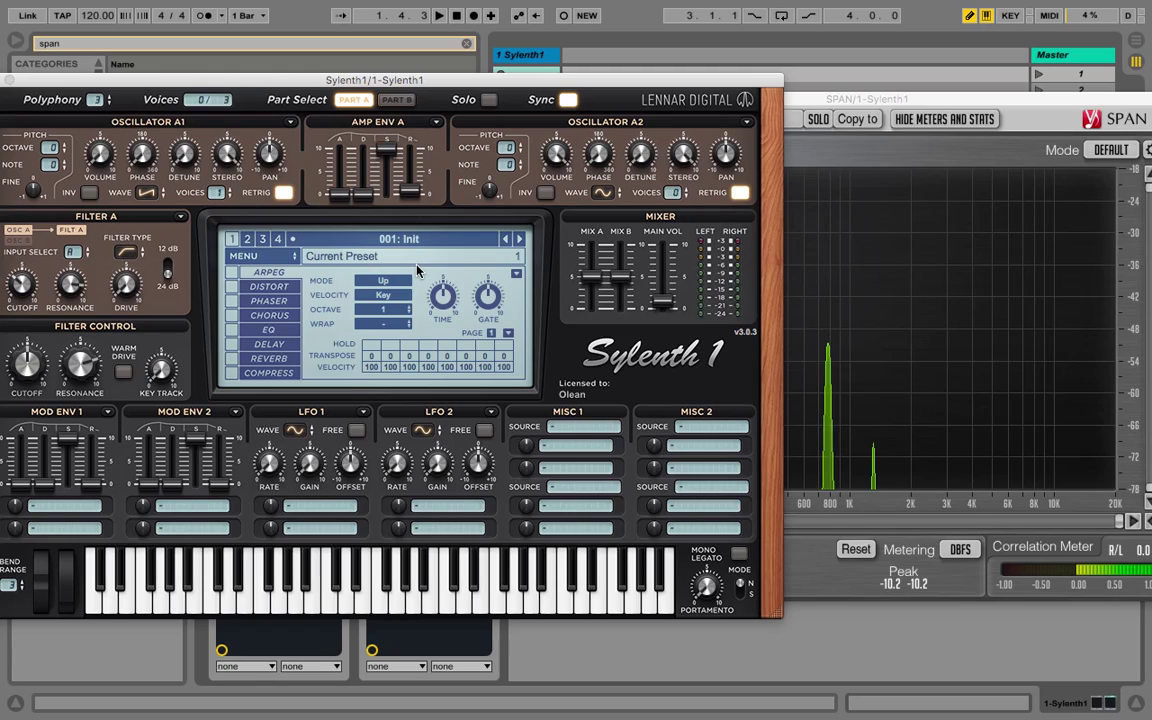
left_click_drag(20, 283, 22, 290)
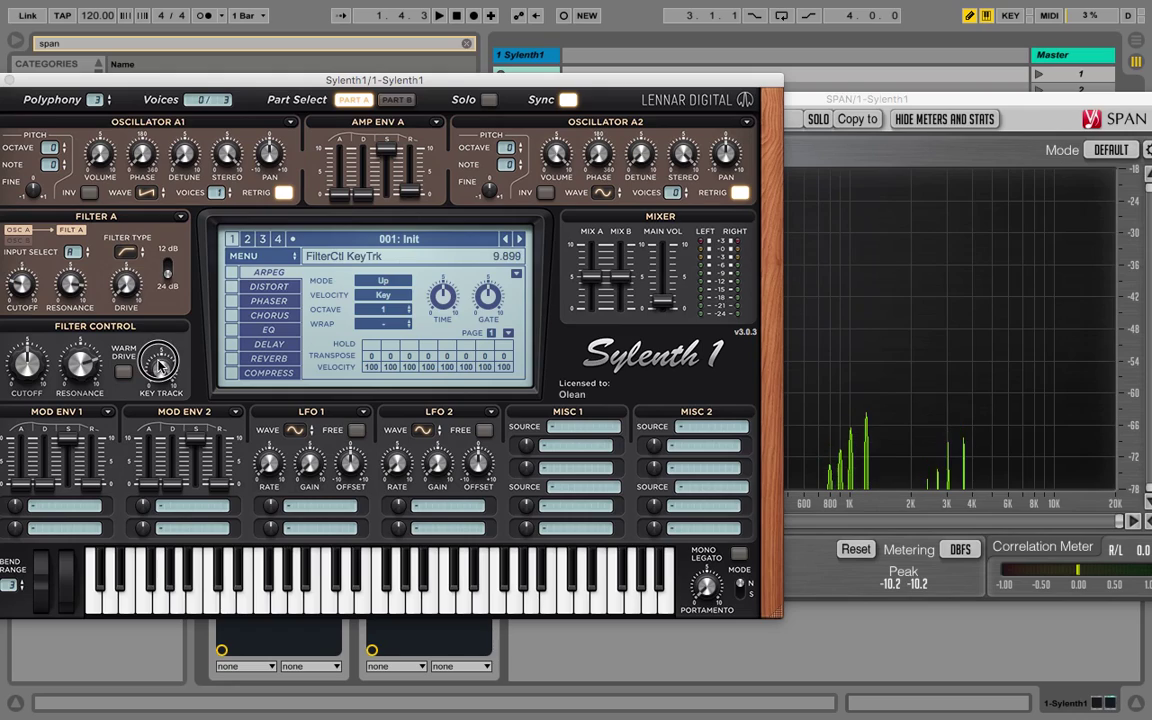
Step: Increase filter key tracking, raise Filter A cutoff to 4.460, and nudge the synth window right
left_click_drag(158, 365, 113, 612)
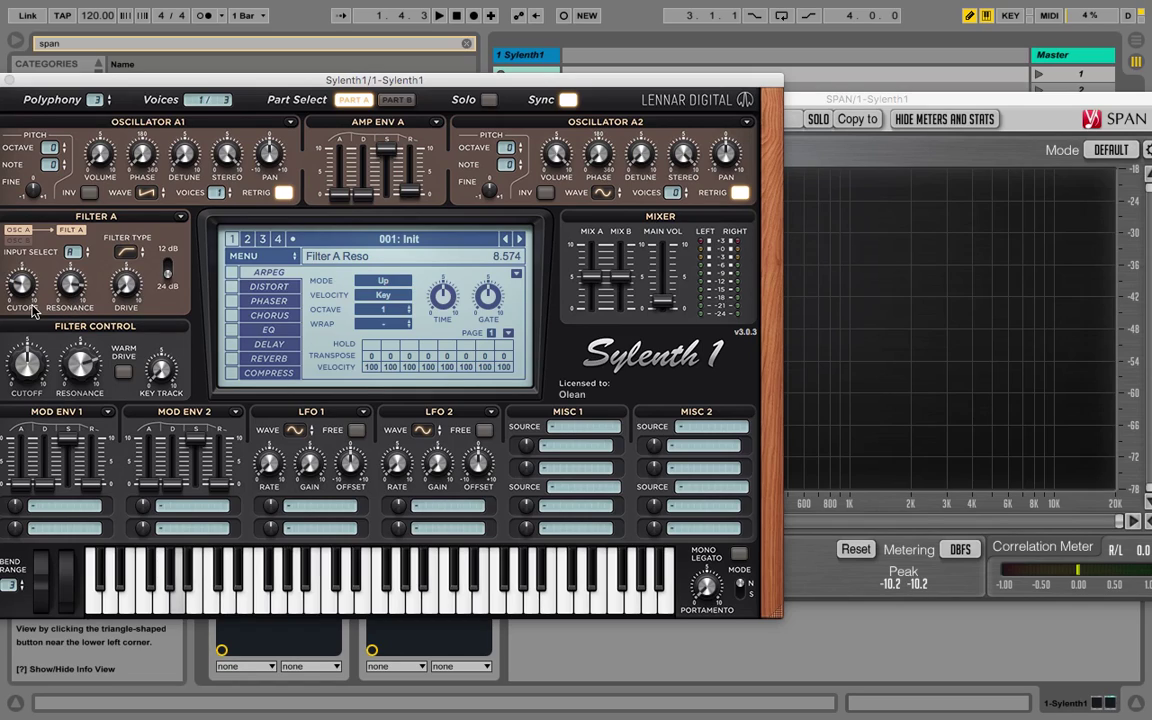
mouse_move(28, 283)
left_mouse_down()
mouse_move(30, 222)
mouse_move(24, 287)
left_mouse_up()
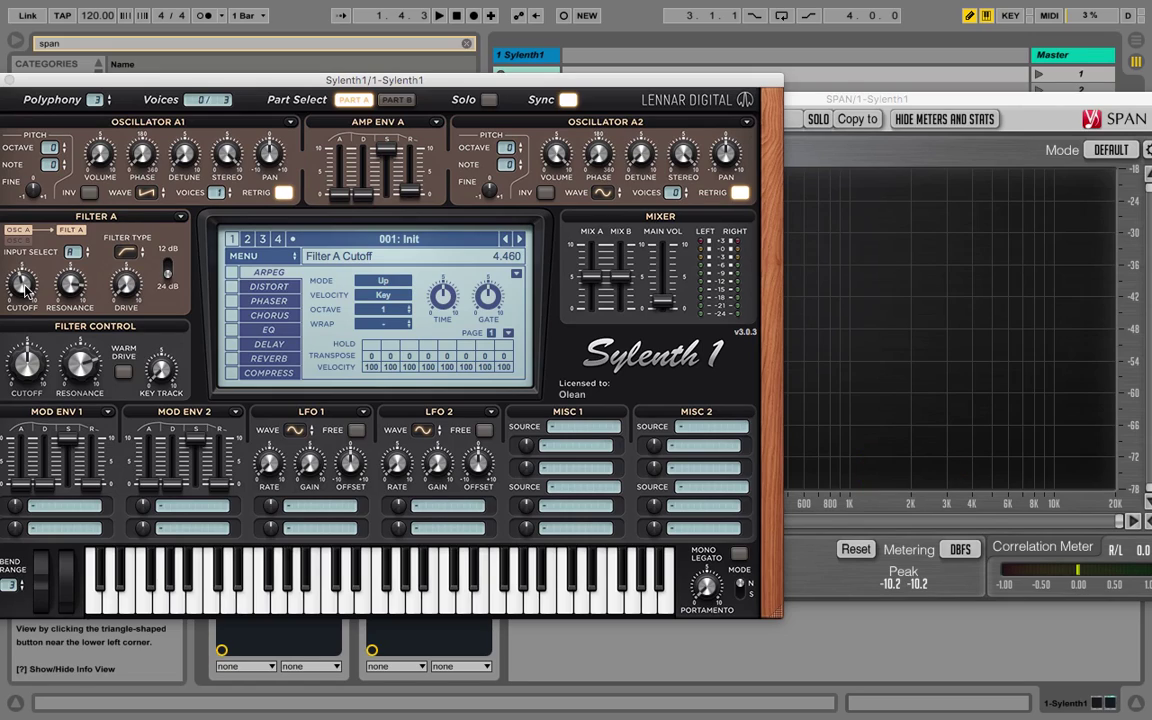
left_click_drag(82, 80, 110, 73)
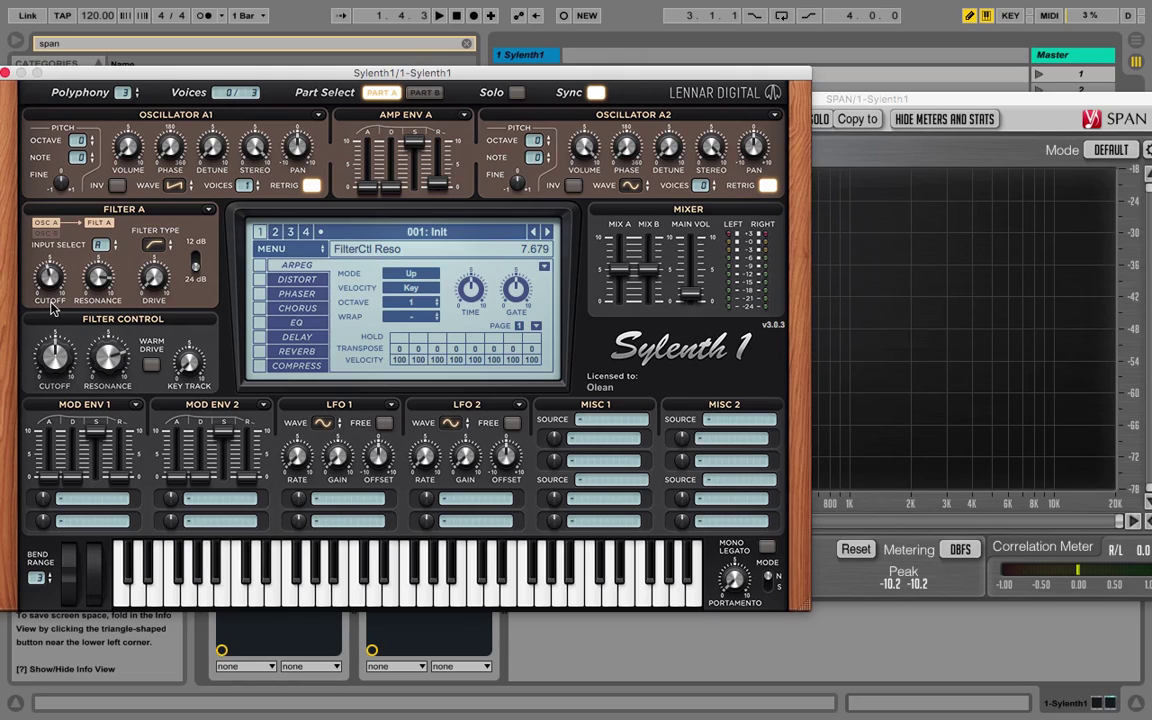
Step: Route Mod Env 1 to Cutoff A and B and lower its sustain
left_click(92, 497)
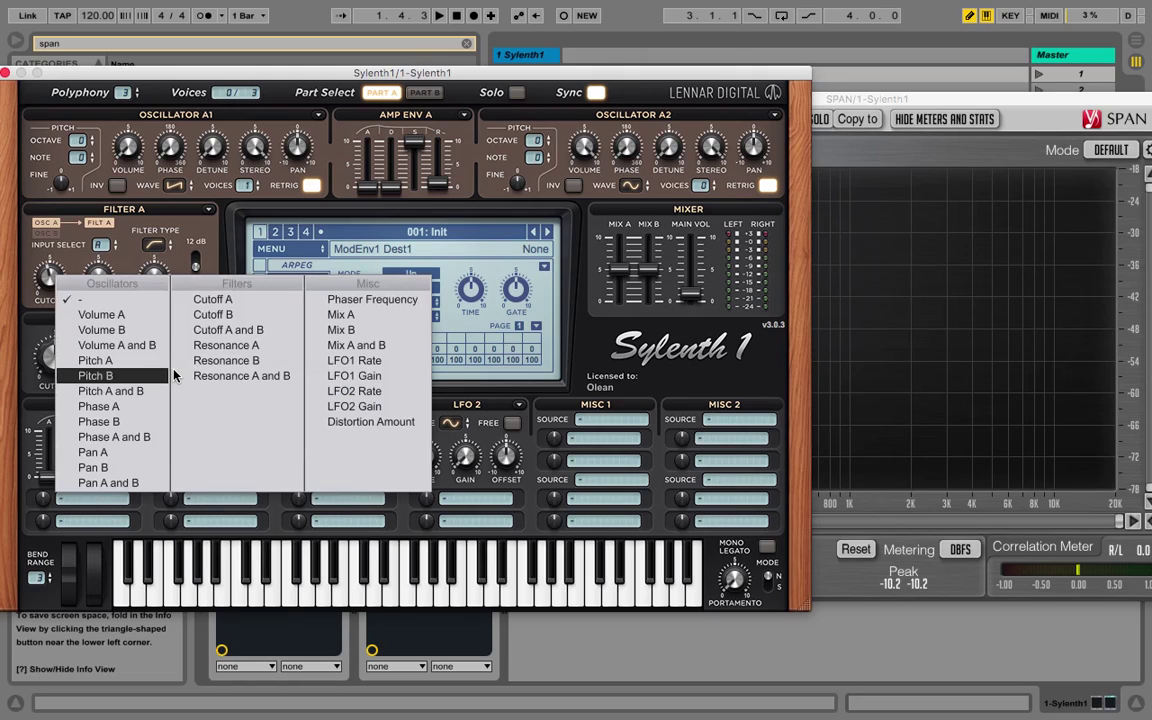
left_click(217, 331)
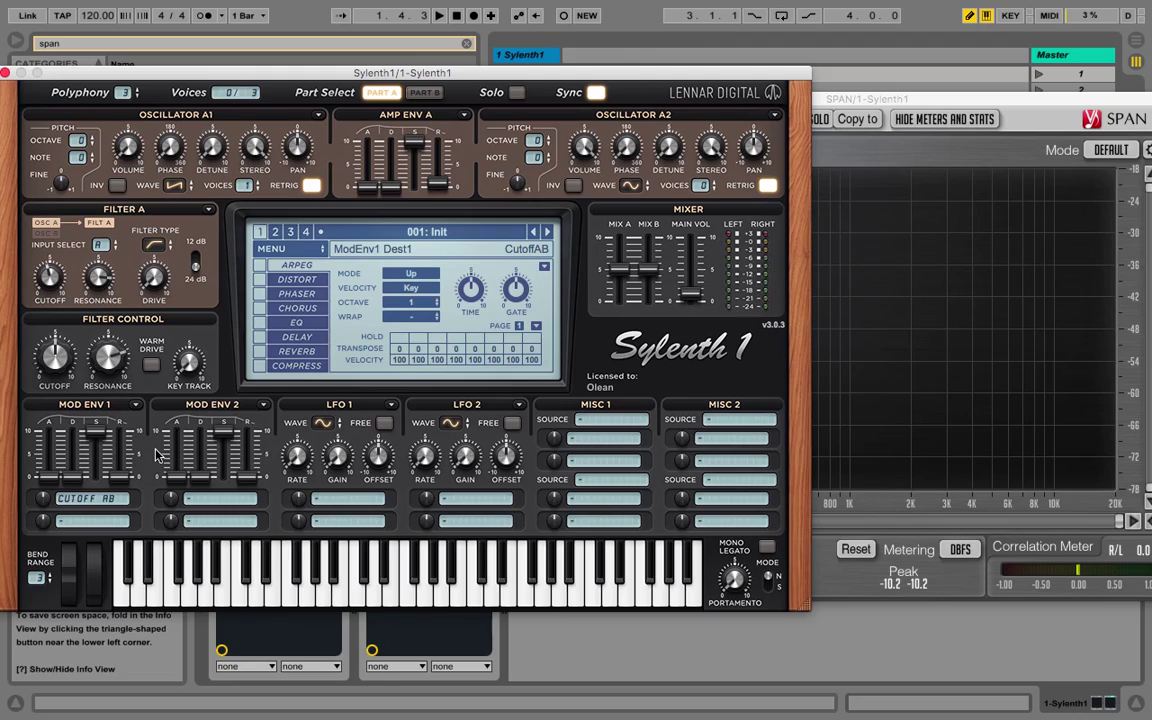
left_click_drag(95, 433, 95, 463)
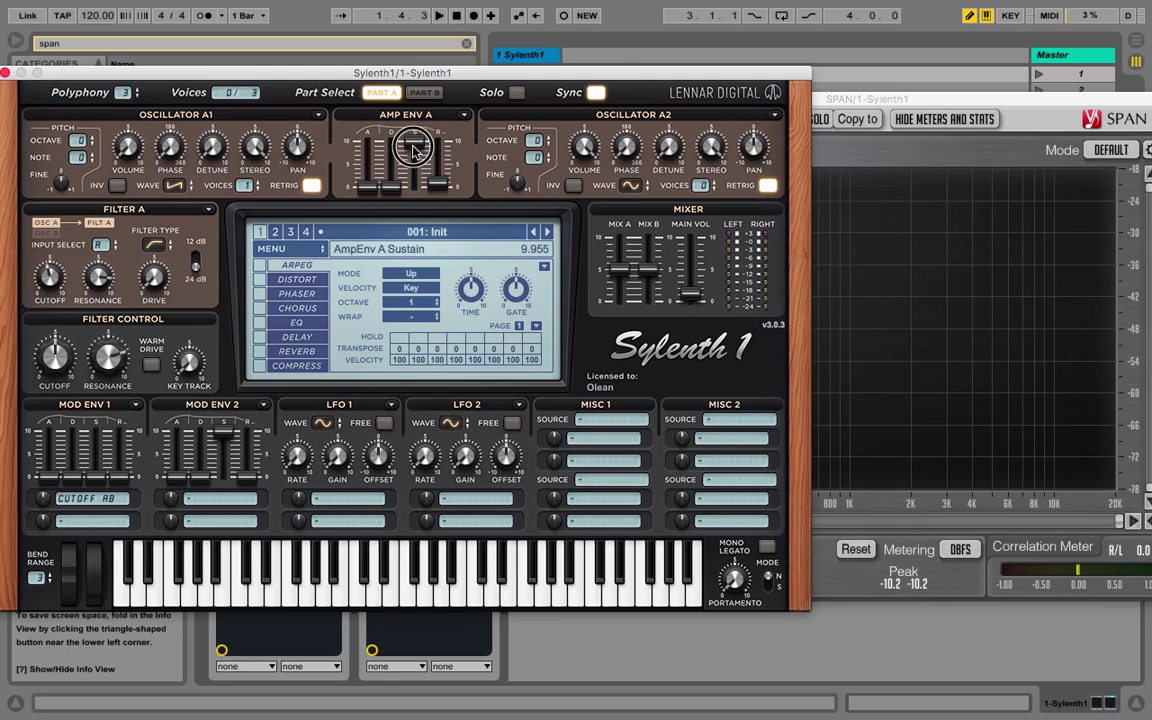
Step: Set Amp Env A sustain to zero and its decay to about 3.9
left_click_drag(400, 270, 395, 376)
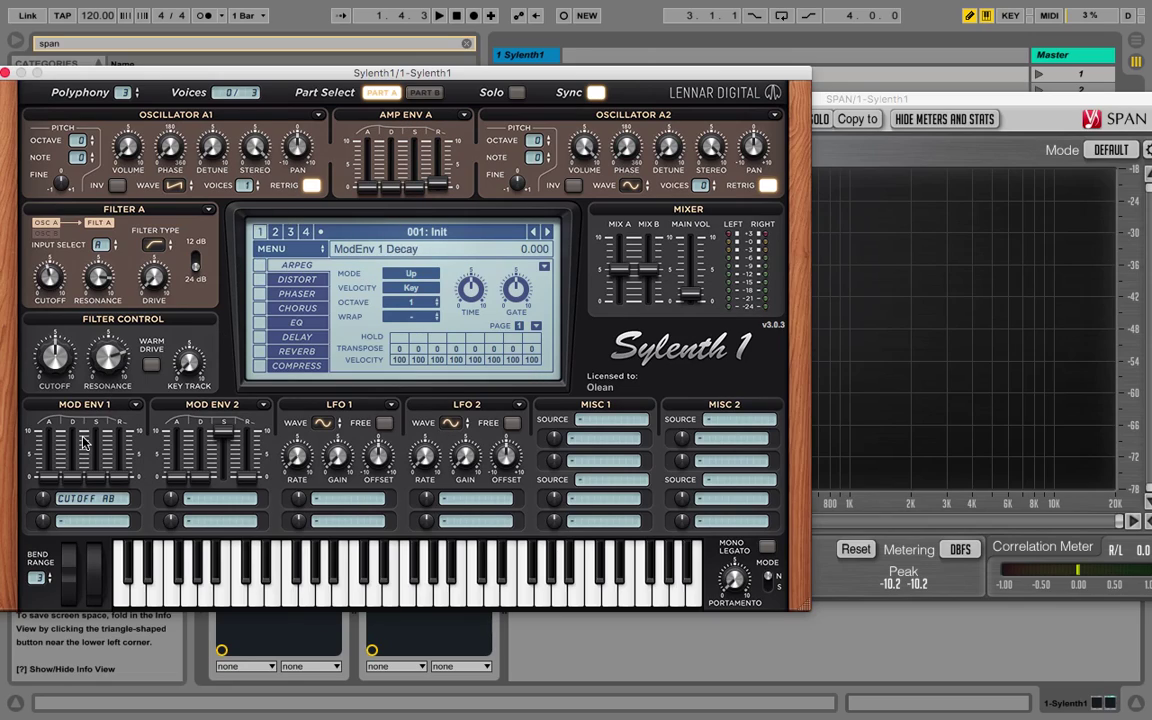
left_click_drag(397, 197, 450, 170)
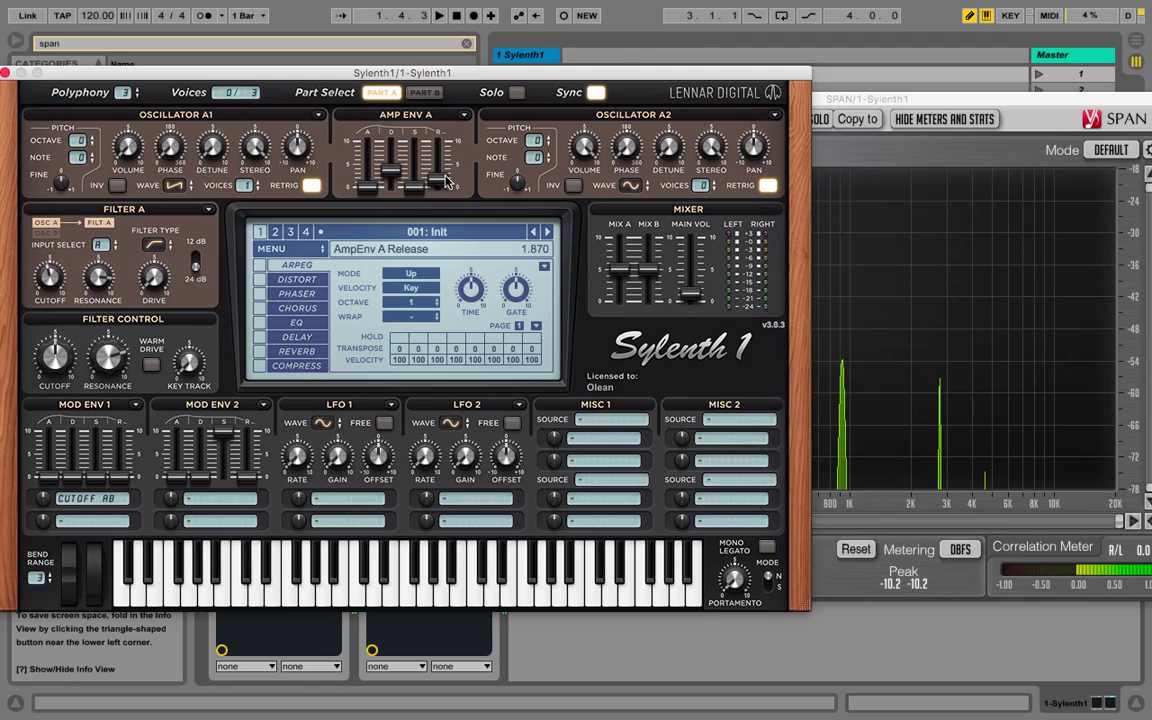
left_click_drag(398, 168, 397, 179)
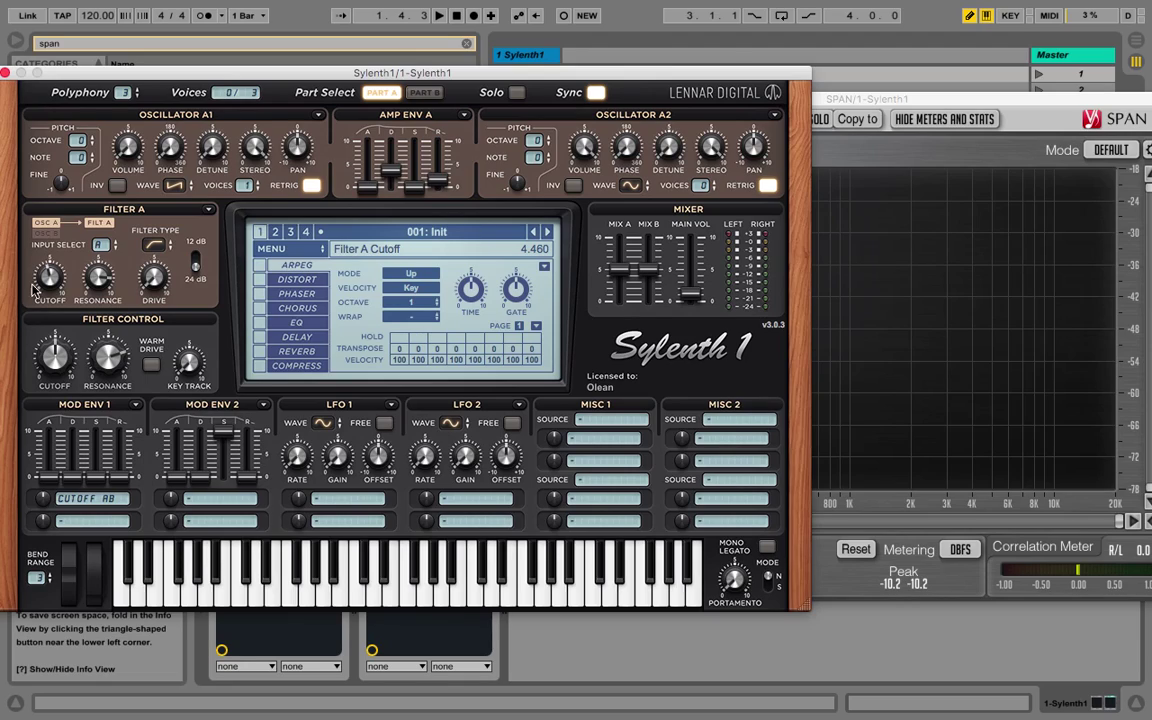
Step: Lengthen Mod Env 1 decay, raise its amount to about 4.7, and lower Filter A cutoff to about 1.5
left_click_drag(72, 480, 125, 463)
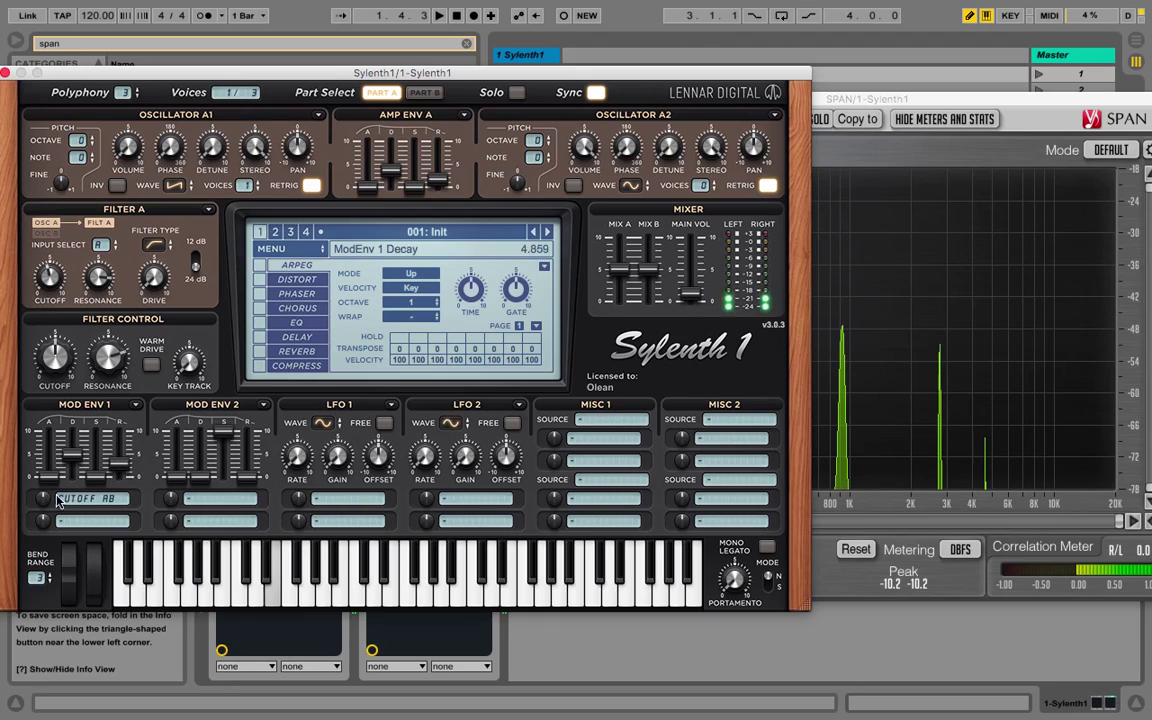
left_click_drag(42, 497, 47, 470)
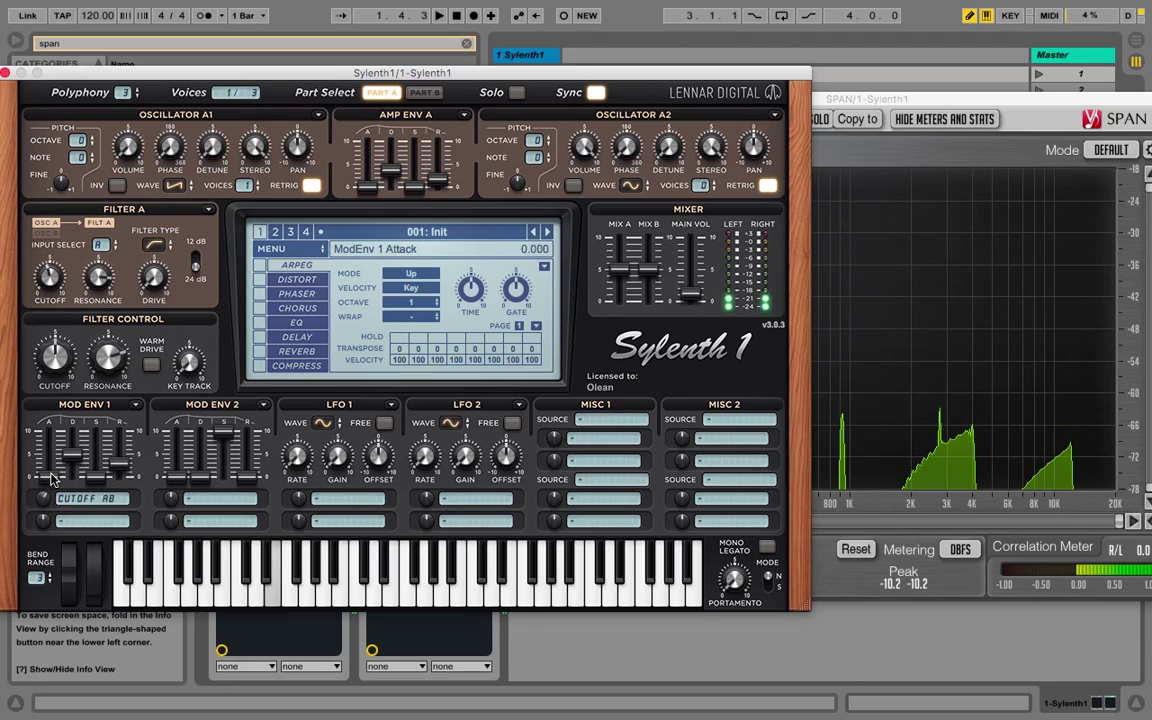
left_click(46, 292)
left_click_drag(46, 298, 53, 280)
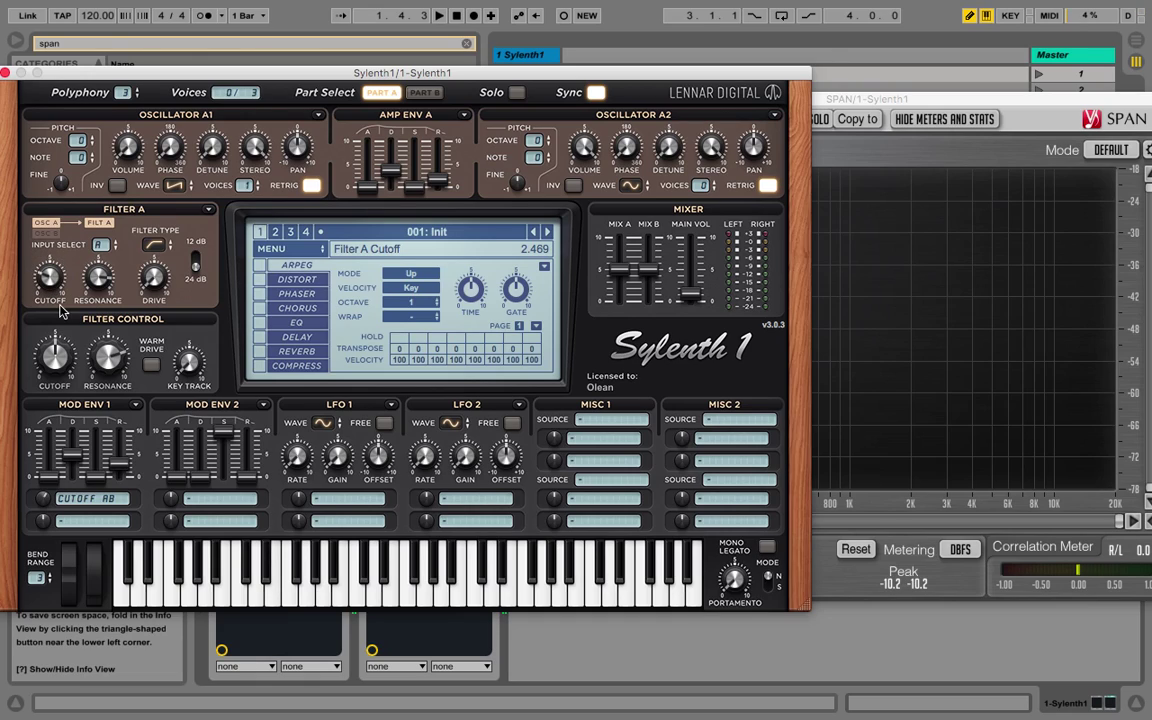
left_click_drag(42, 496, 44, 473)
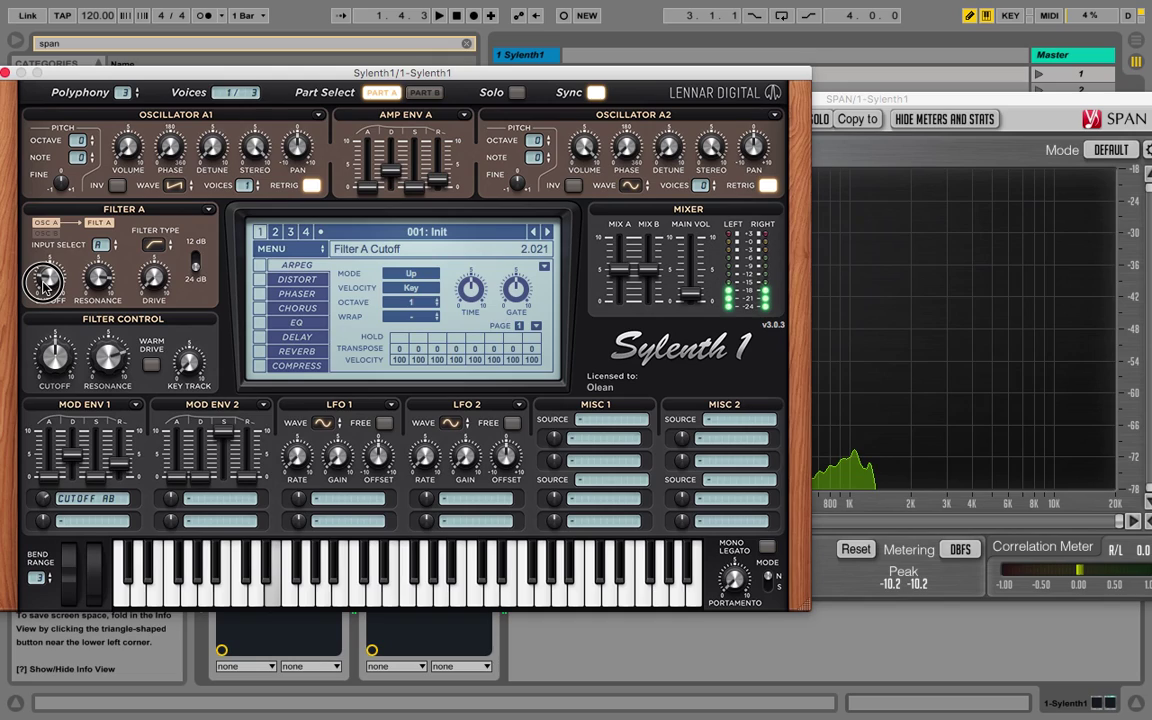
left_click_drag(44, 496, 47, 430)
left_click_drag(46, 258, 50, 305)
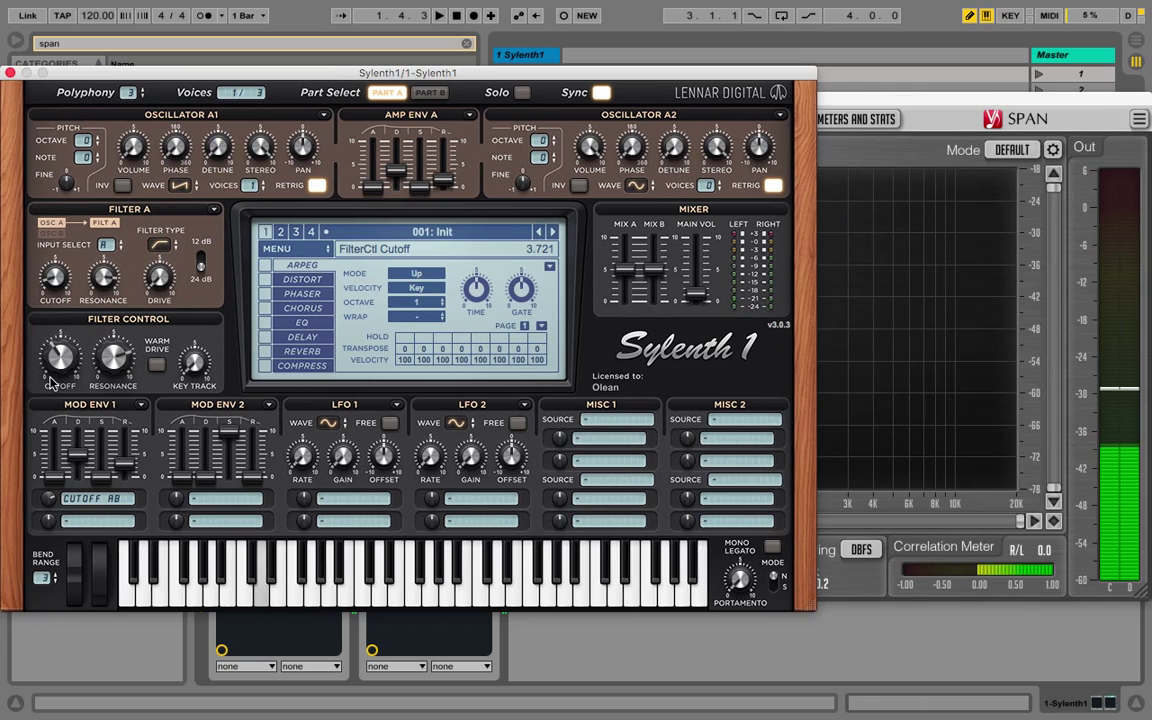
Step: Raise Mod Env 1 amount to about 5.8 and route Mod Env 2 to Cutoff A and B with a small amount
left_click_drag(49, 480, 82, 478)
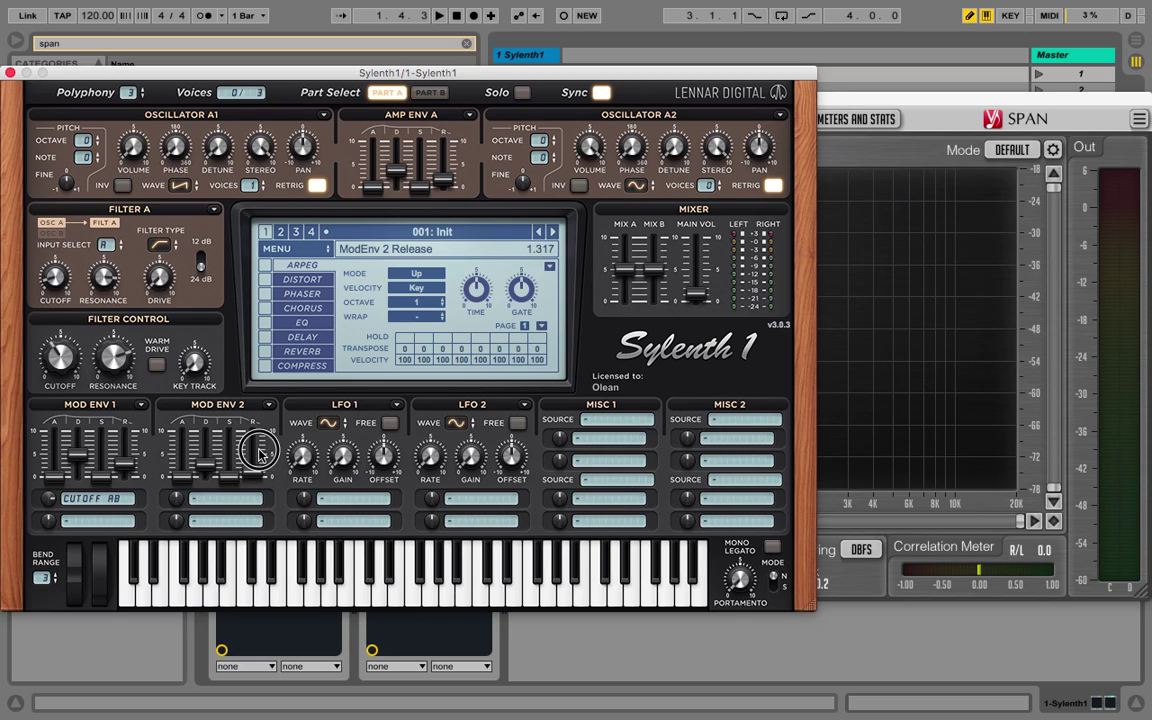
left_click(205, 497)
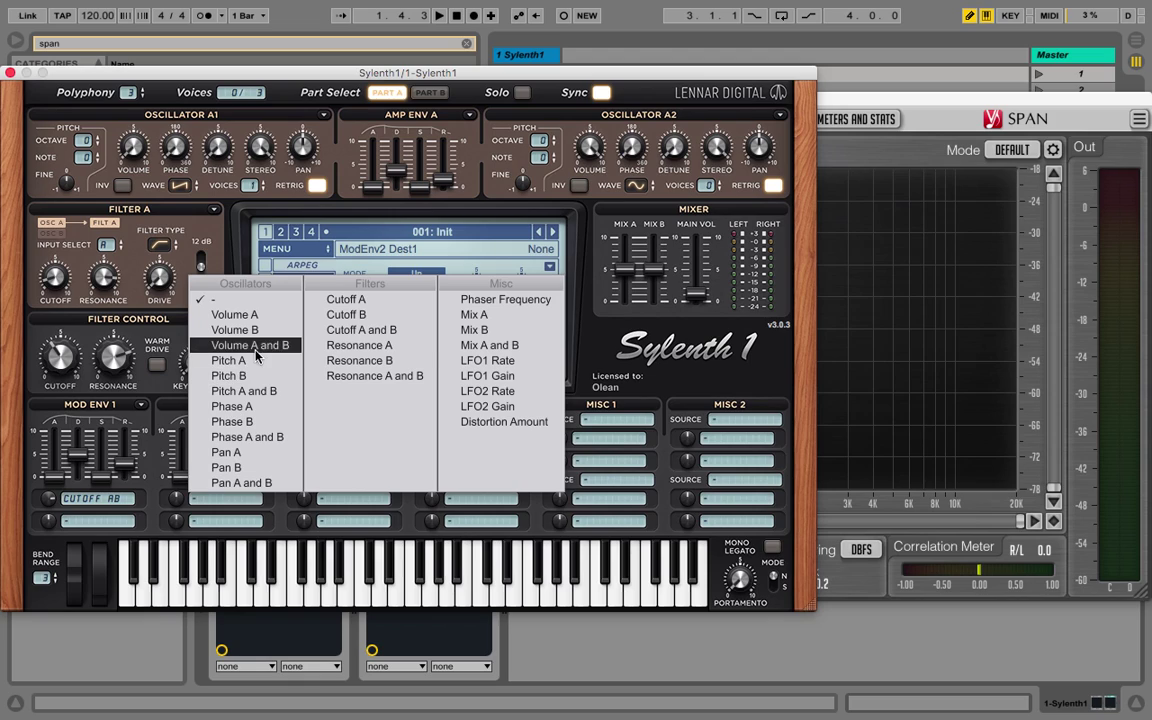
left_click(361, 330)
mouse_move(180, 497)
left_mouse_down()
mouse_move(181, 480)
mouse_move(185, 490)
left_mouse_up()
key("a")
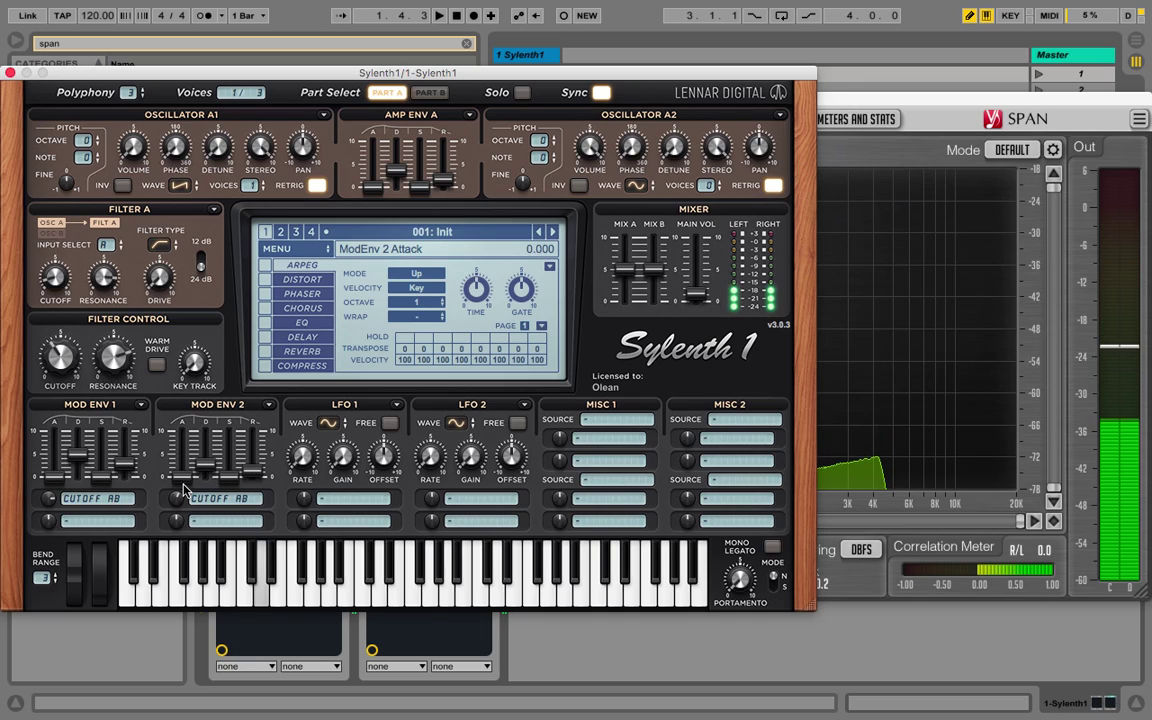
Step: Adjust Mod Env 1 decay, shorten Mod Env 2 release, and set Mod Env 1 amount to 5.817
left_click_drag(88, 462, 80, 485)
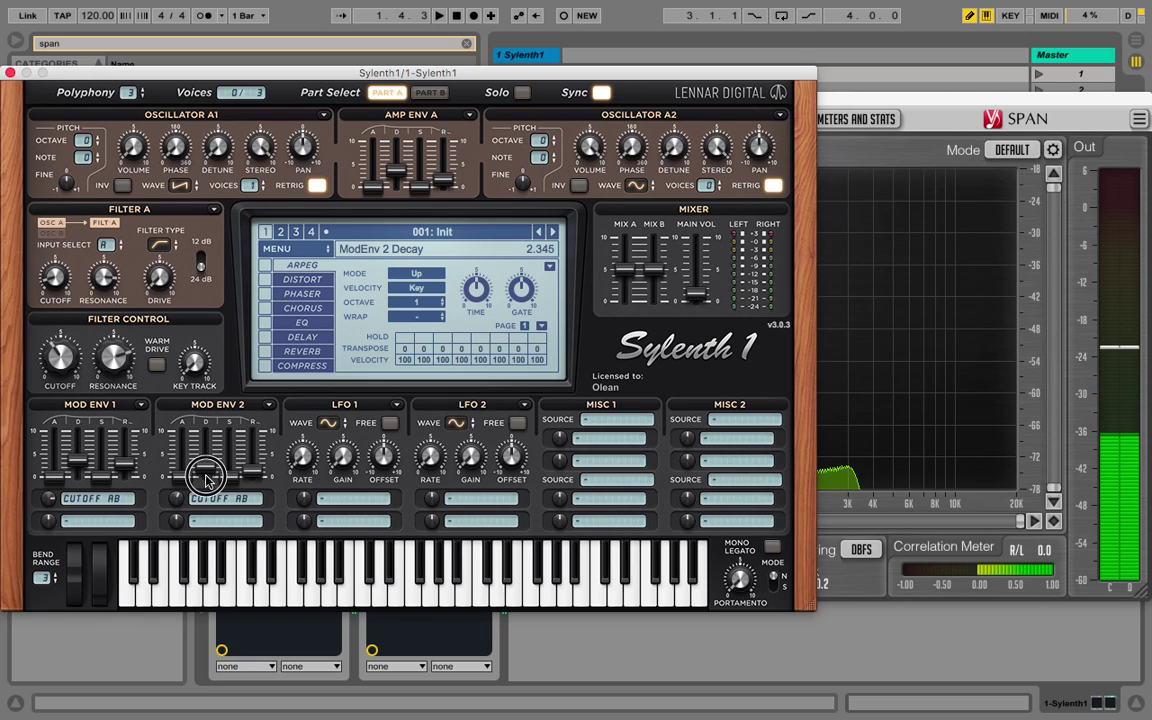
left_click_drag(249, 470, 176, 472)
left_click_drag(48, 498, 48, 517)
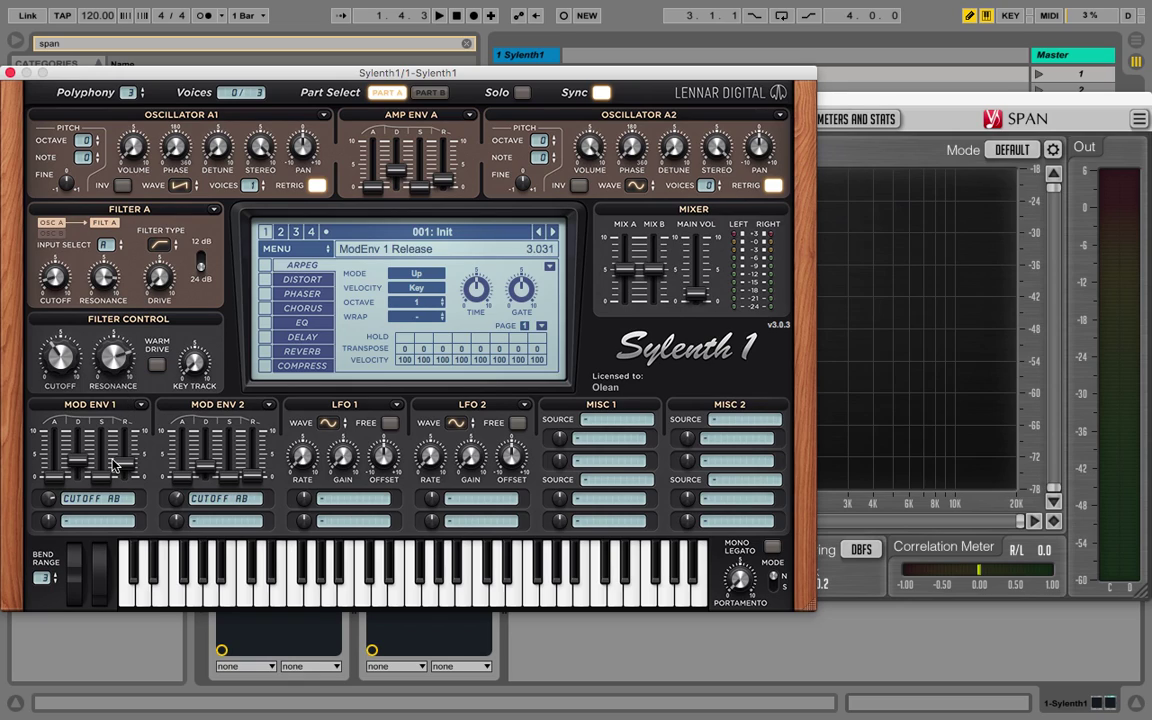
Step: Set the Mod Env 1 and Mod Env 2 destinations to none, removing filter cutoff modulation
left_click(104, 503)
left_click(105, 283)
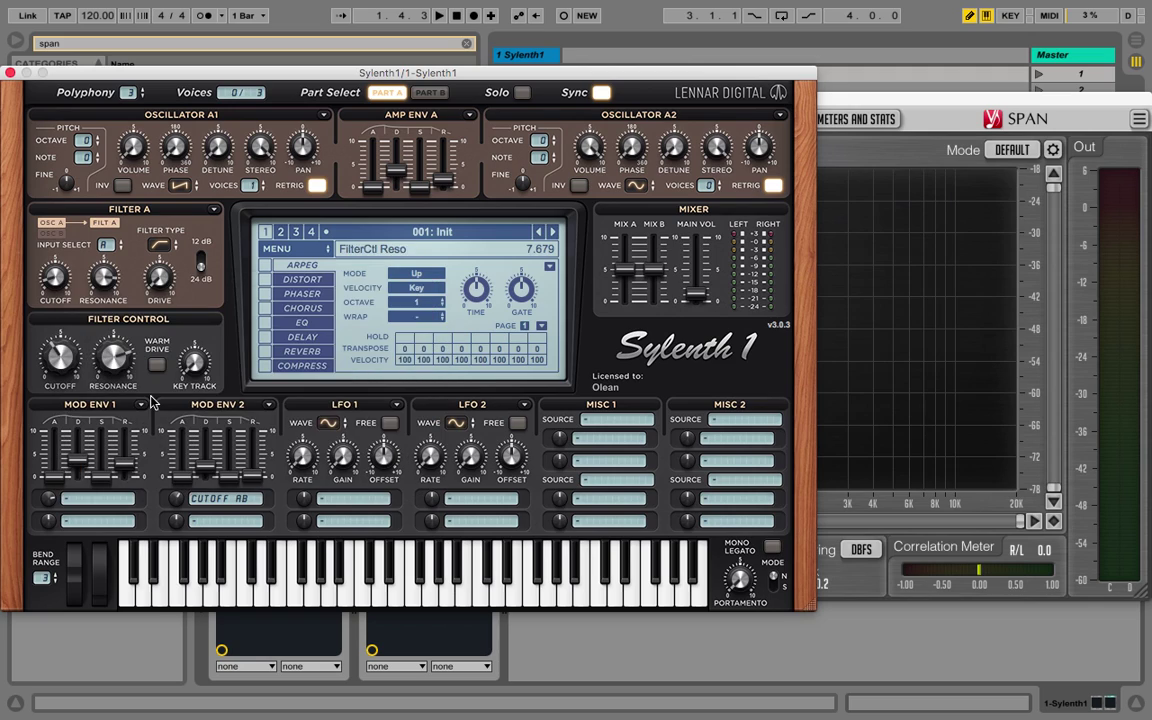
left_click(207, 492)
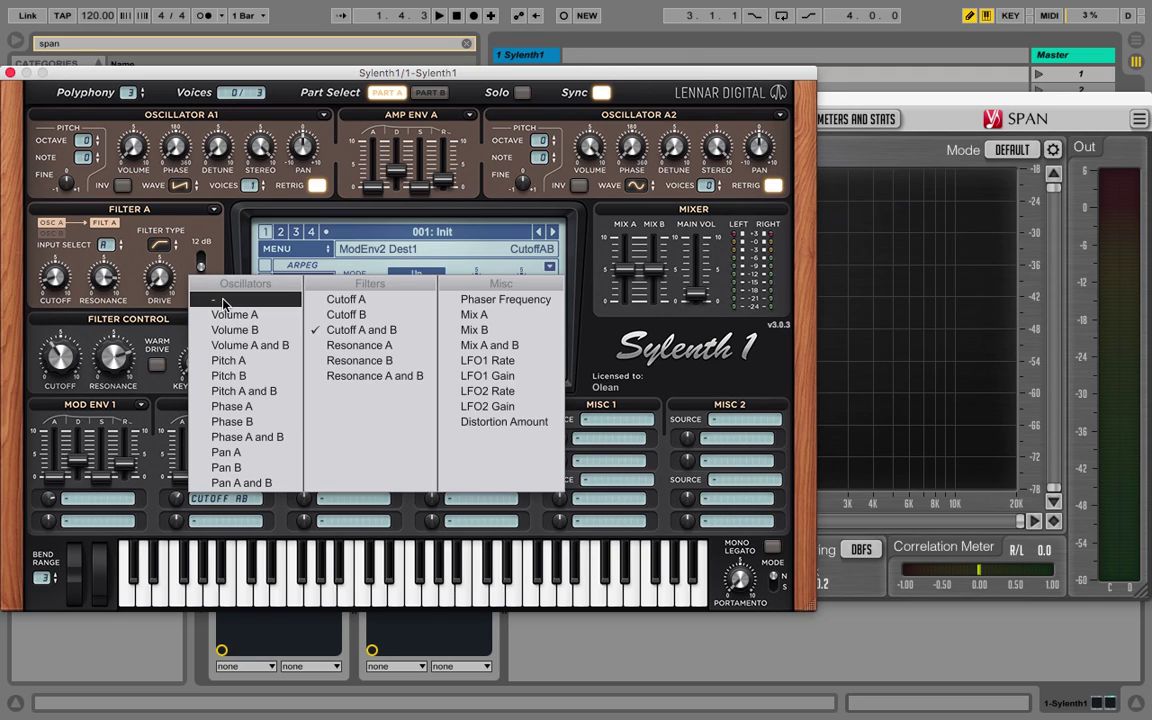
left_click(193, 290)
Step: Adjust Filter A cutoff, turn key tracking to maximum, and switch to the 24 dB slope
left_click_drag(60, 250, 66, 265)
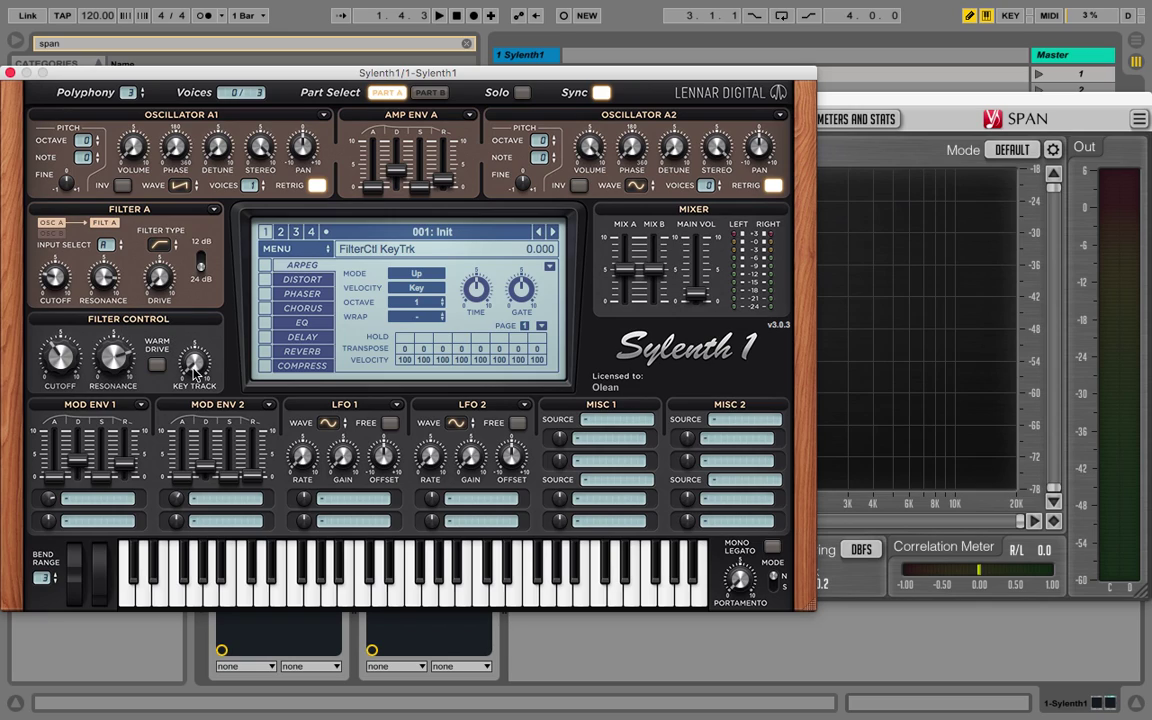
left_click_drag(190, 352, 197, 260)
left_click(197, 260)
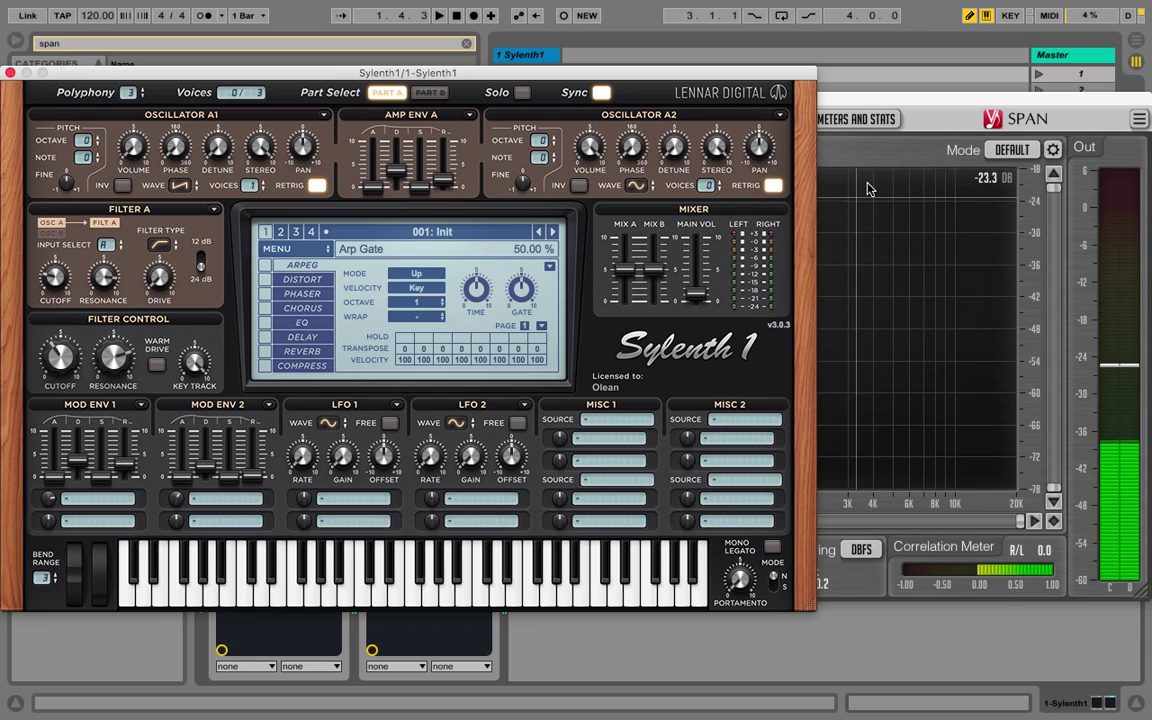
Step: Bring the SPAN analyzer forward and move its window higher on screen
left_click(882, 121)
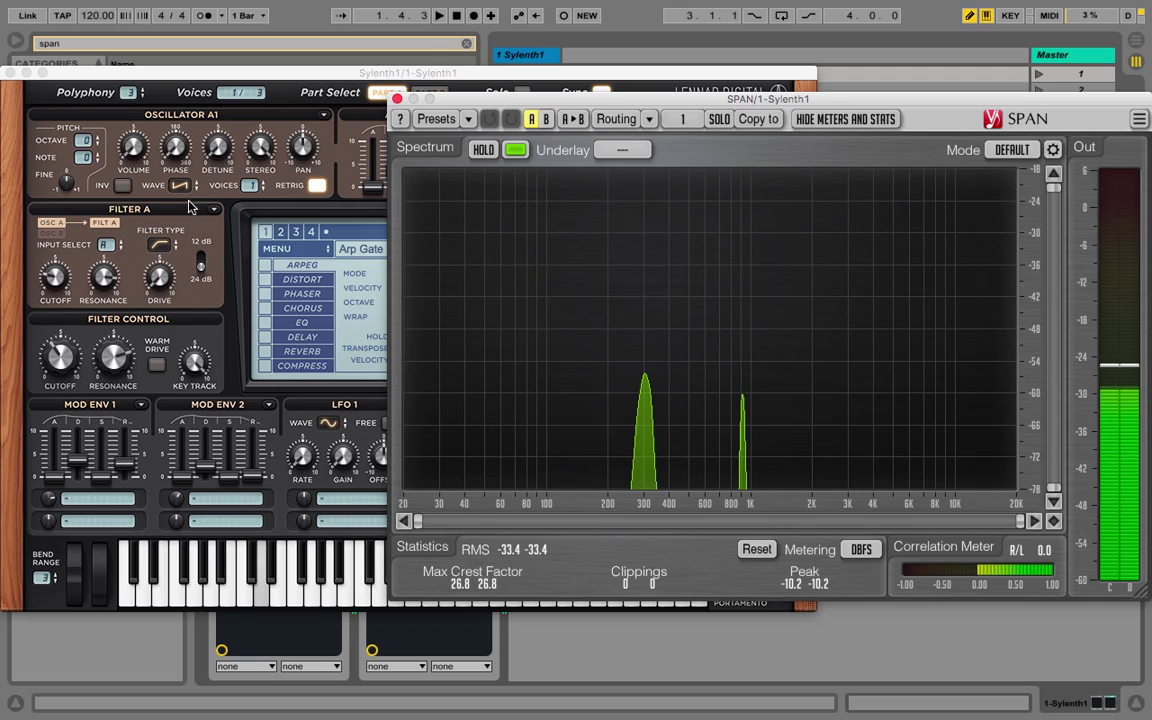
left_click(358, 73)
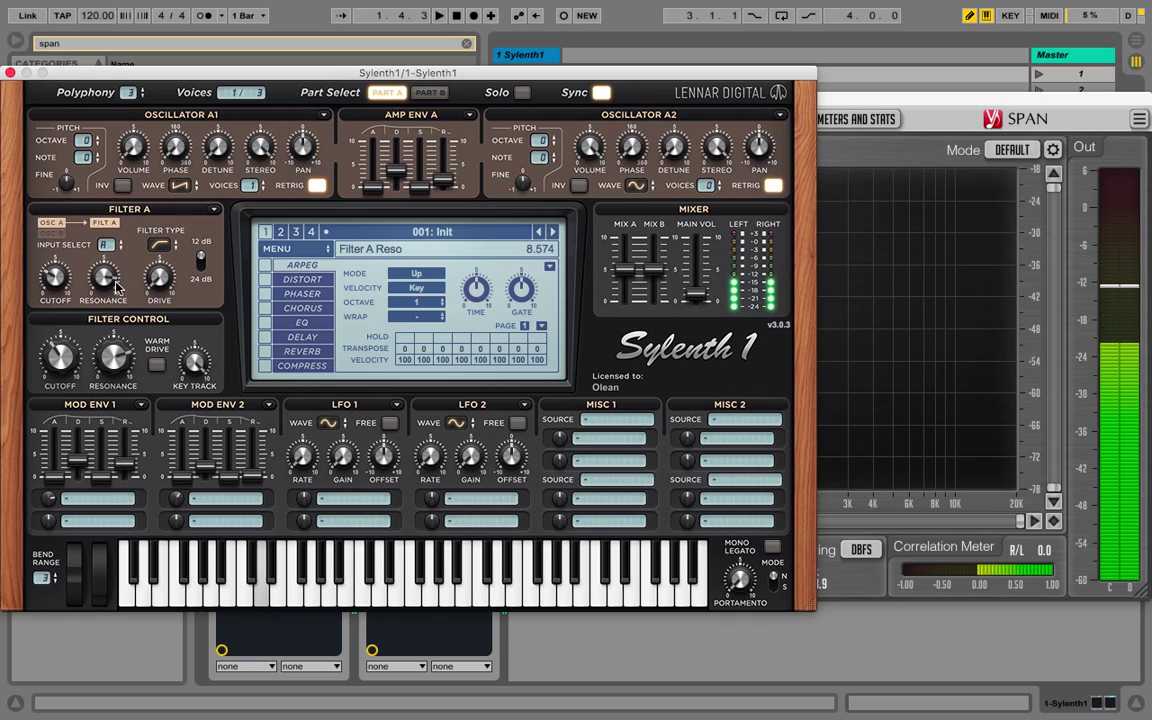
left_click(903, 110)
left_click_drag(903, 110, 949, 88)
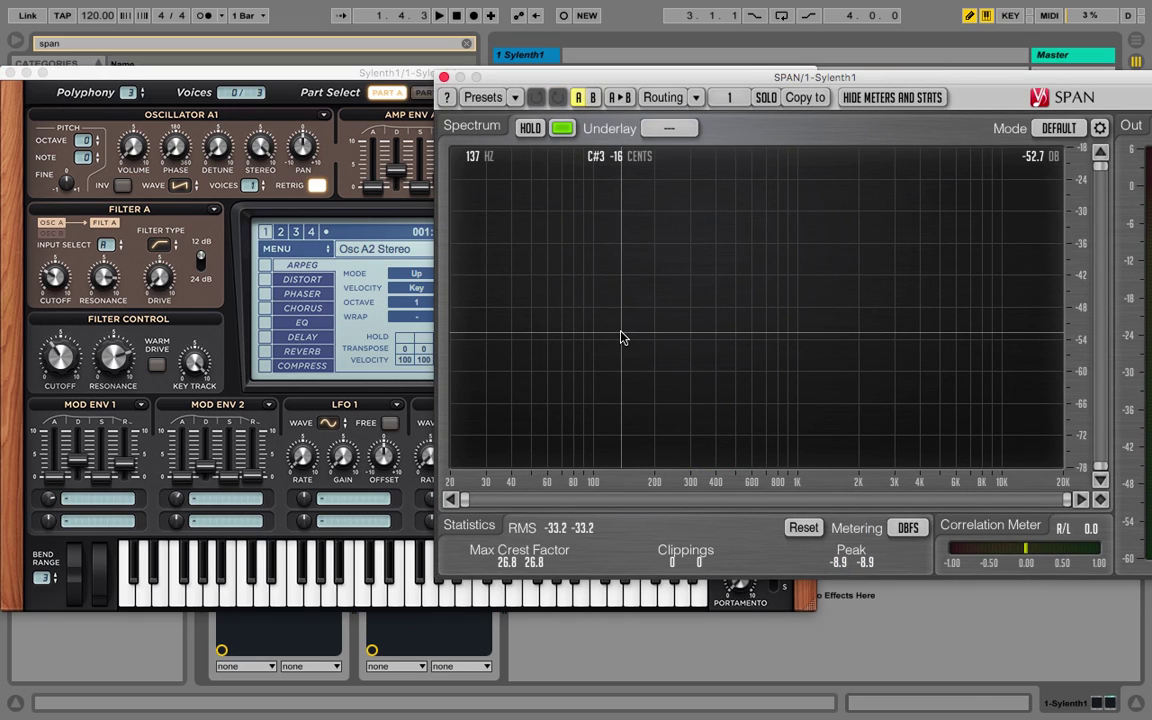
Step: Play test notes on the analyzer and raise Filter A cutoff to 3.170
key("j")
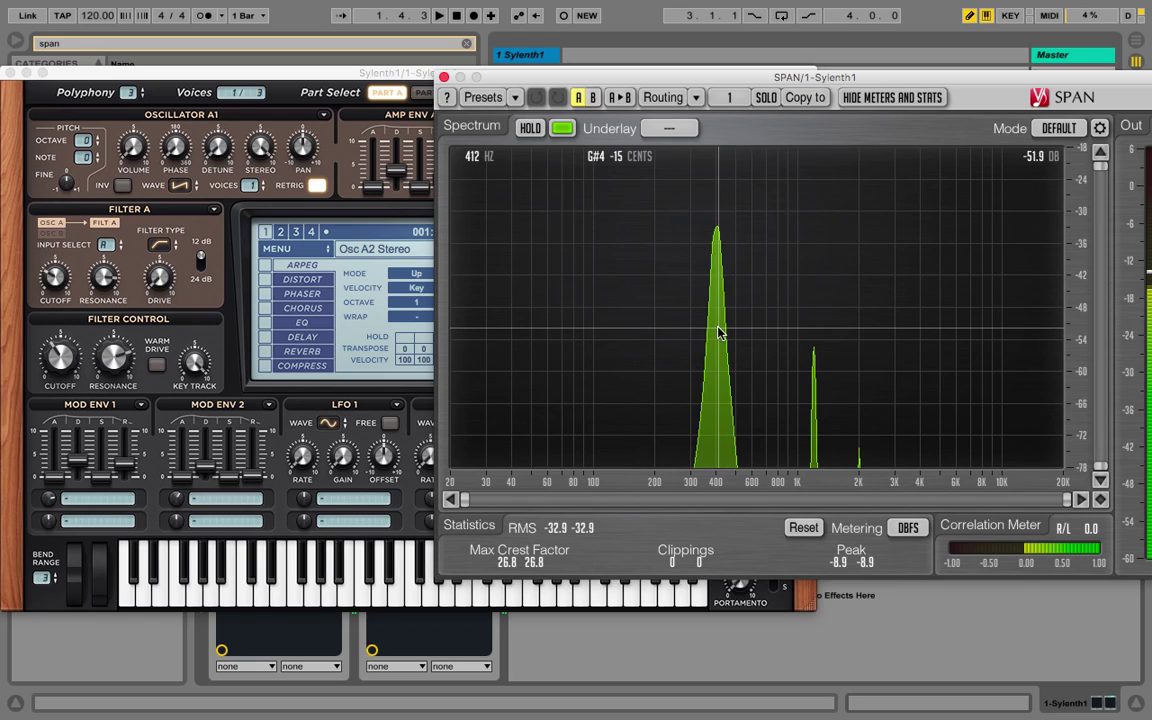
key("j")
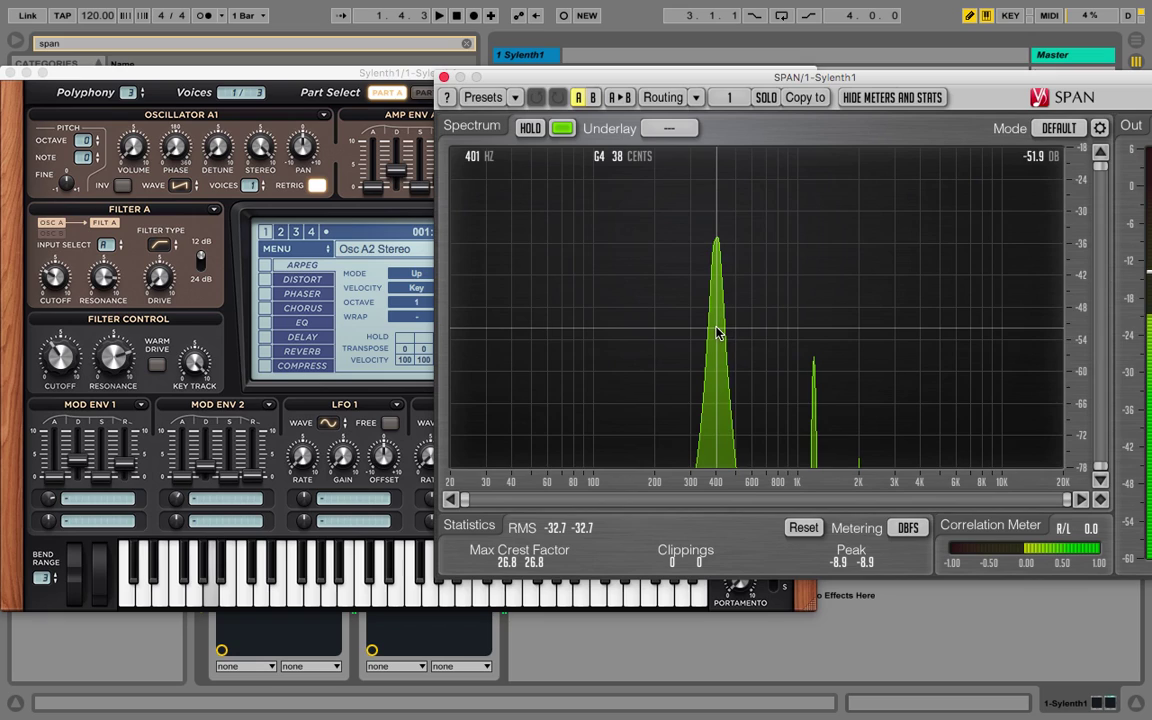
key("semicolon")
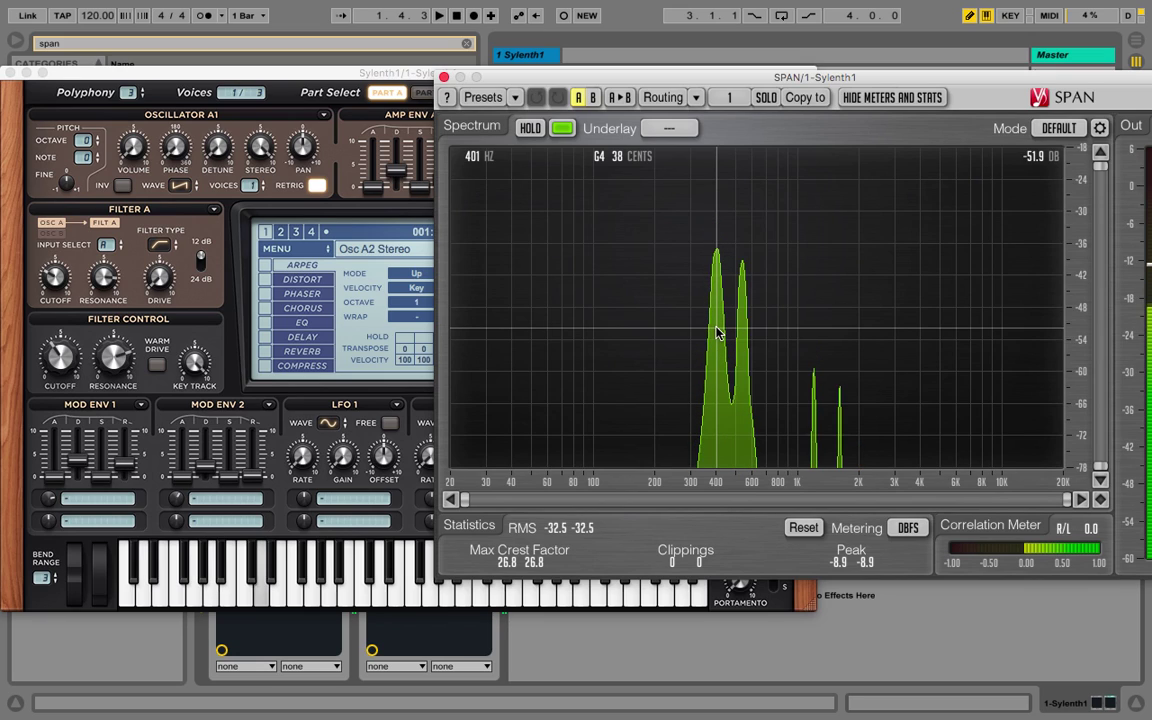
left_click_drag(55, 275, 59, 274)
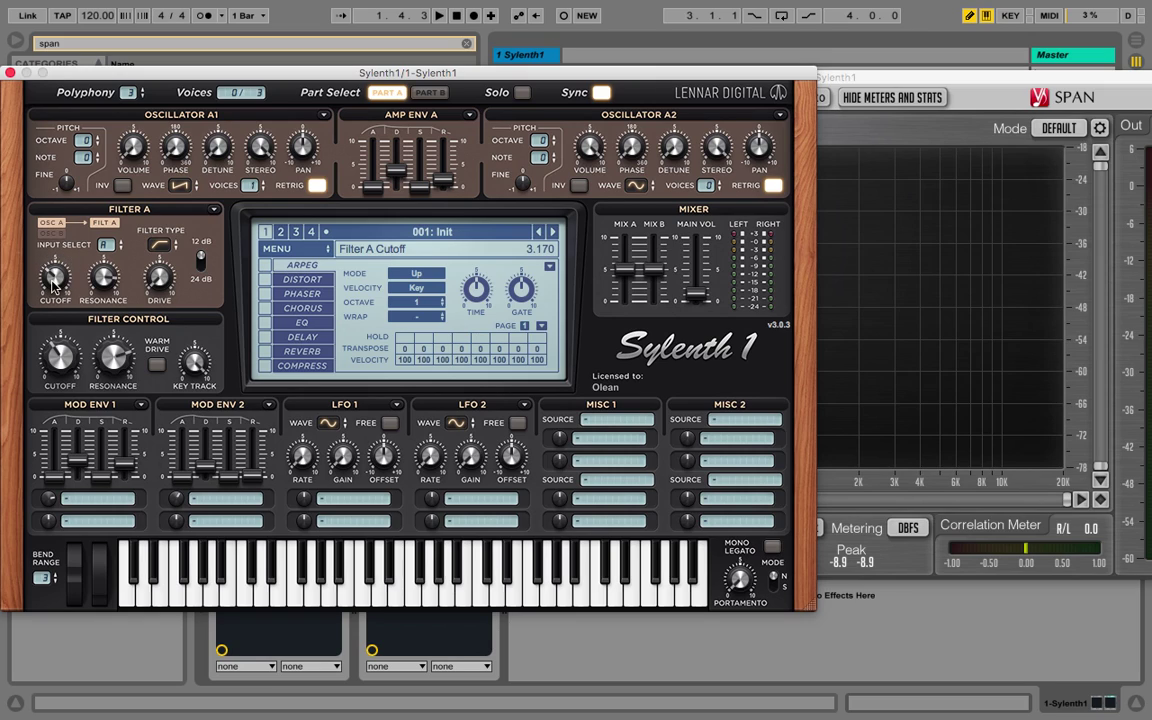
Step: Alternate between Sylenth1 and SPAN, setting polyphony to 6 and checking the −0.6 dBFS peak
left_click(1008, 77)
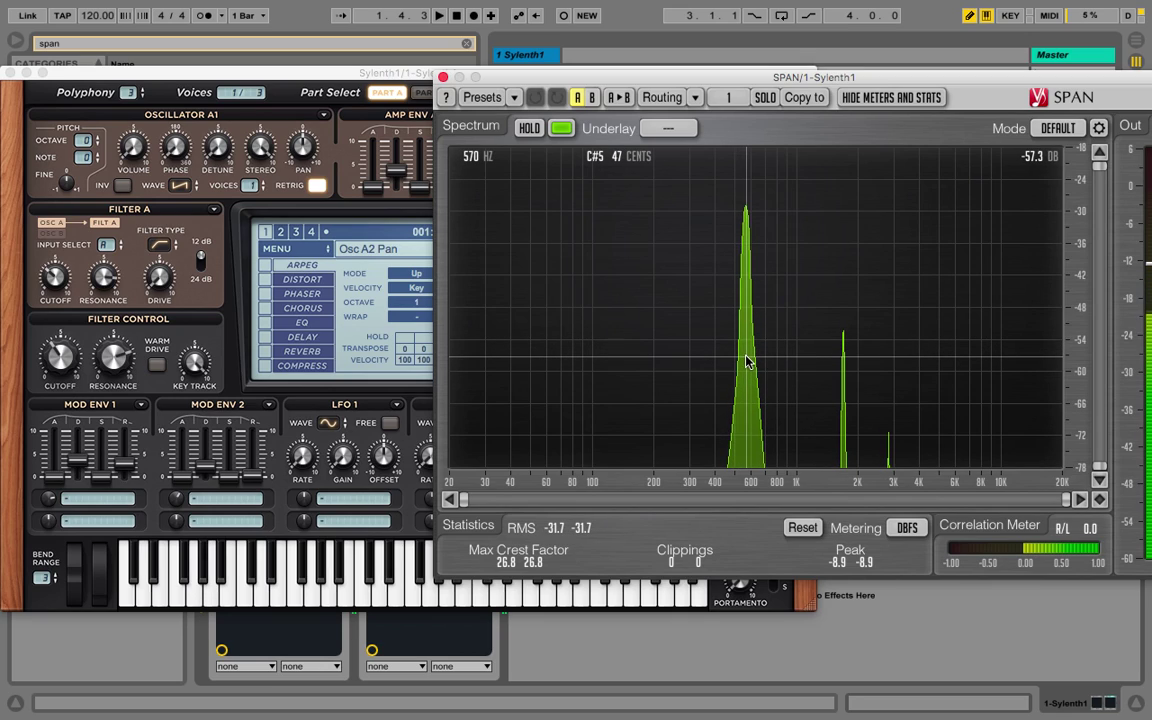
left_click(56, 281)
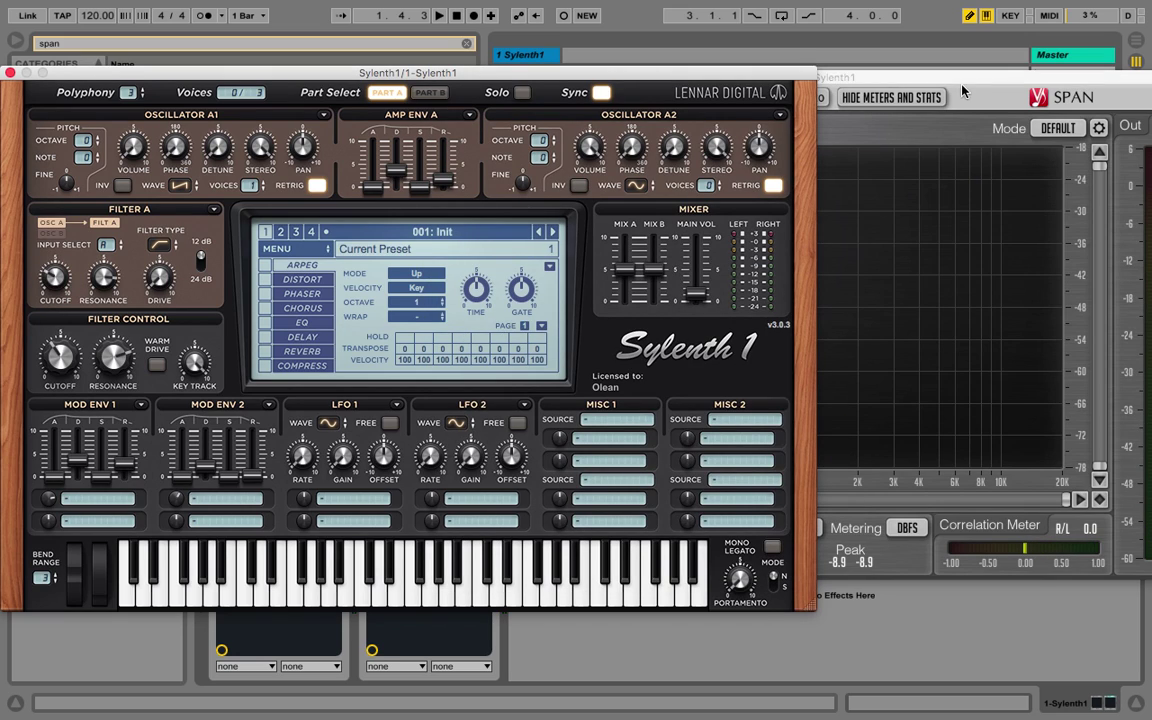
left_click(860, 77)
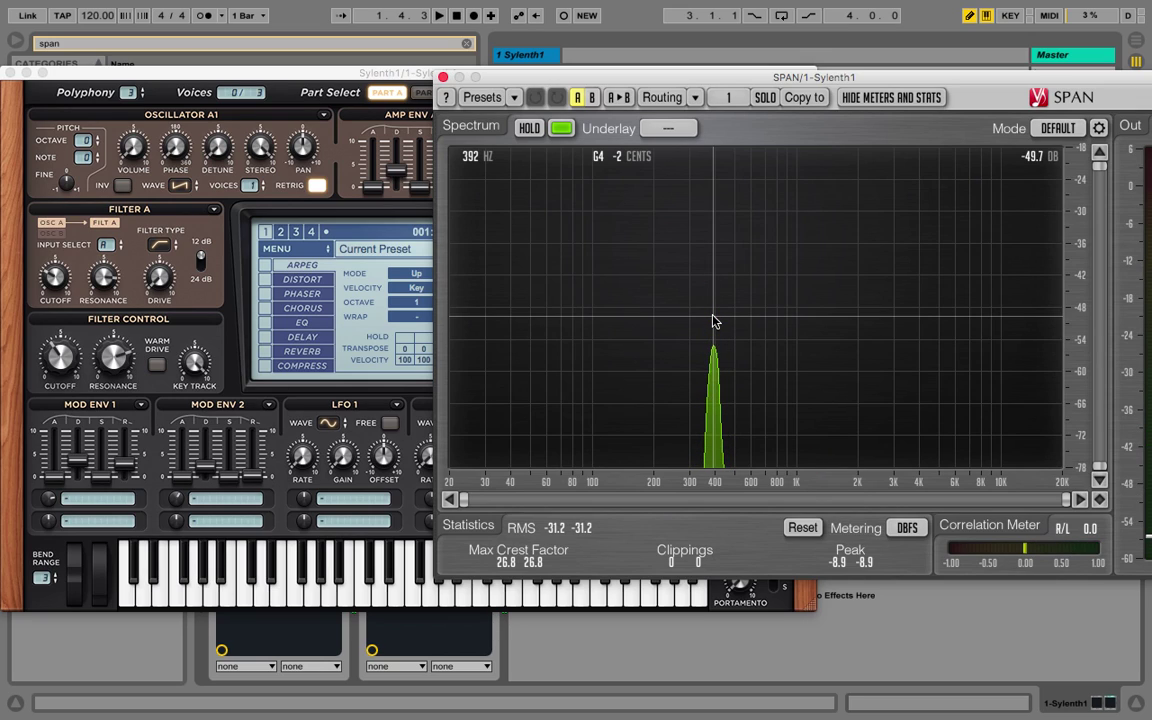
left_click(124, 108)
left_click(858, 80)
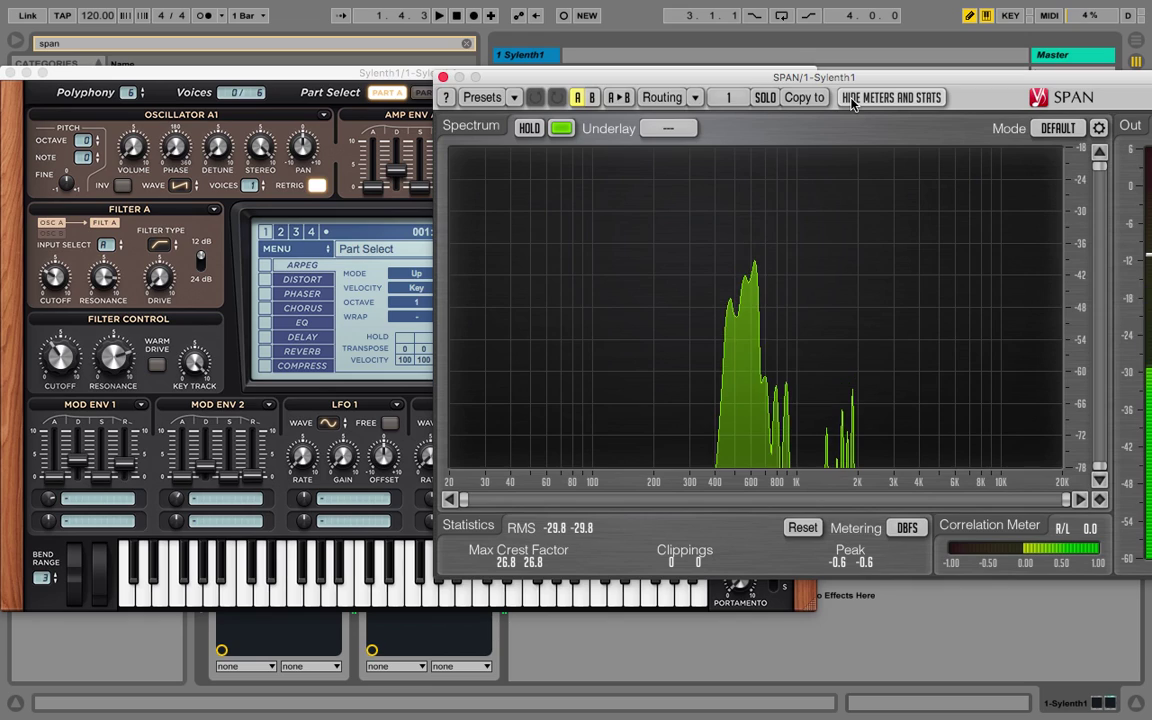
left_click(406, 72)
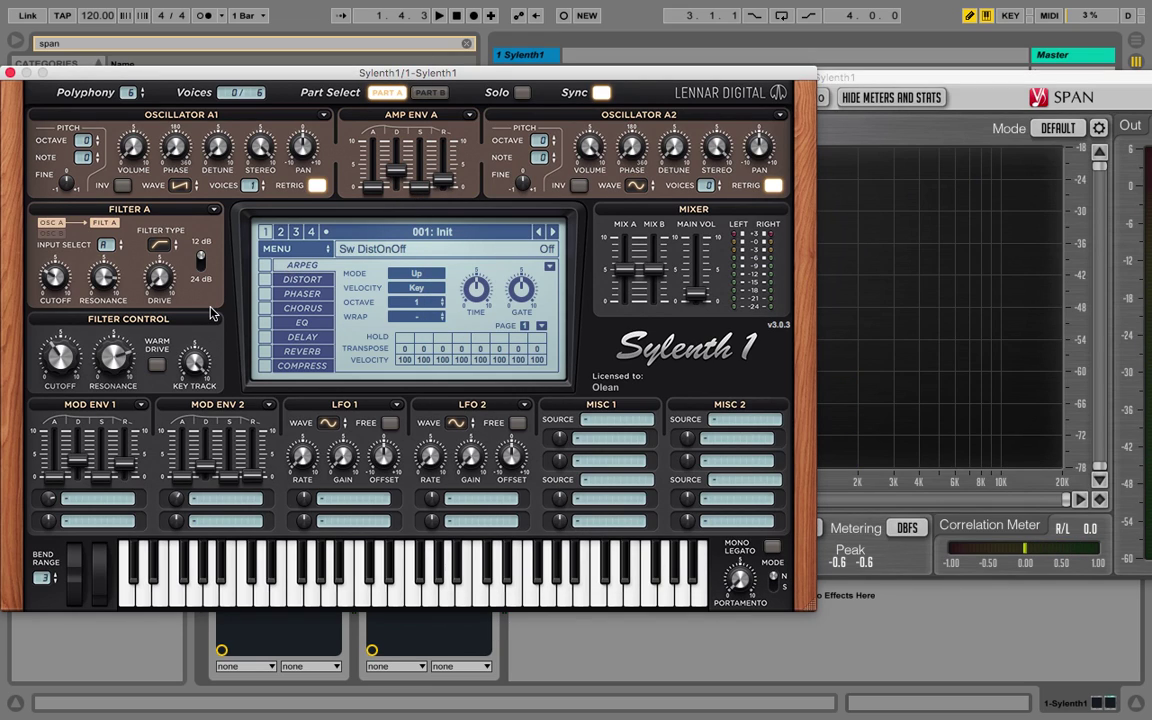
Step: Raise Filter A drive to about 2.2, enable Warm Drive, and set filter resonance near 7.5
left_click_drag(160, 283, 160, 203)
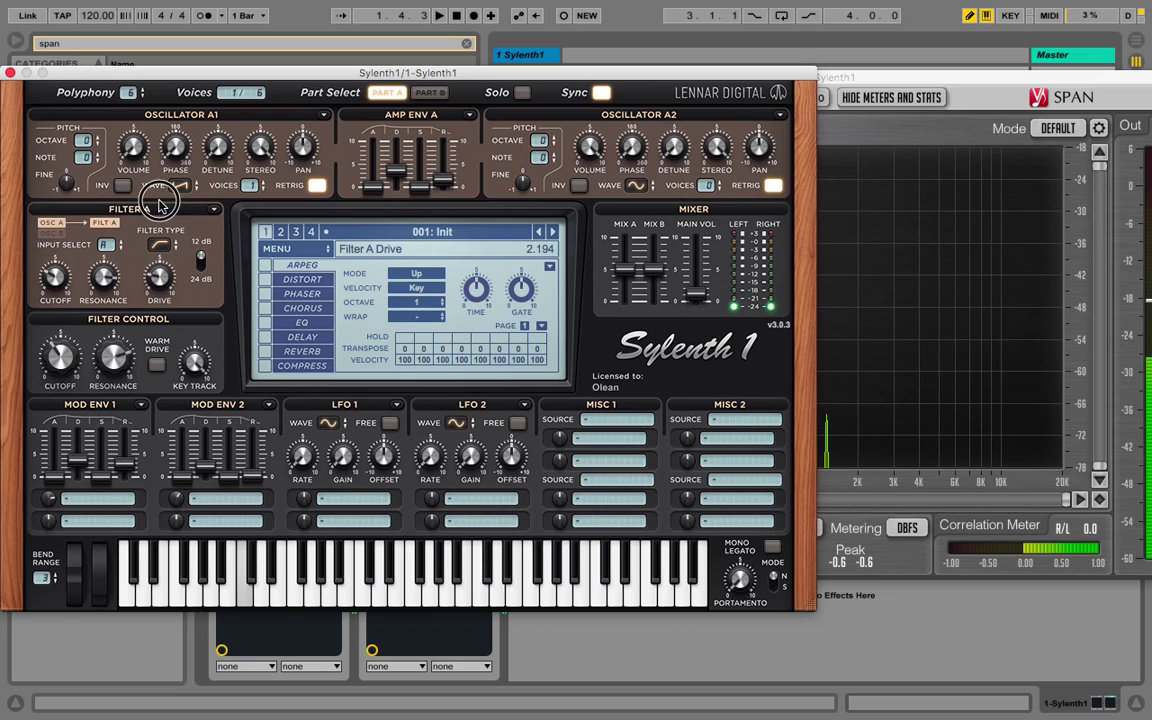
left_click(157, 365)
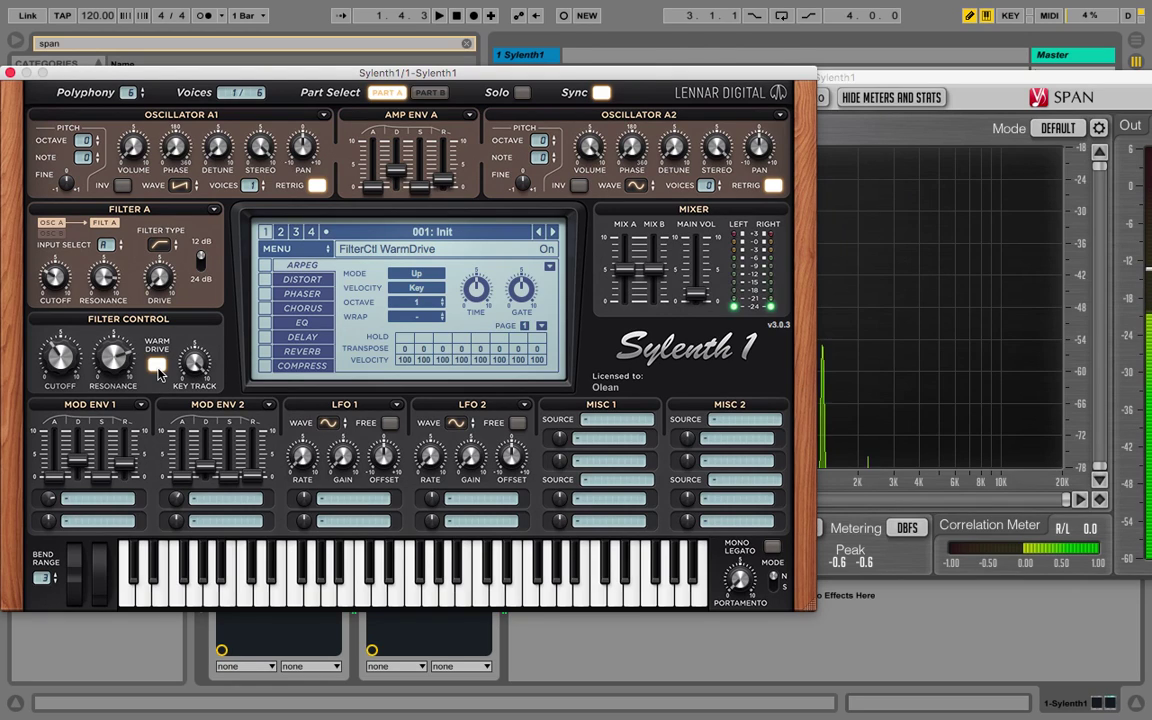
mouse_move(113, 356)
left_mouse_down()
mouse_move(118, 408)
mouse_move(93, 347)
left_mouse_up()
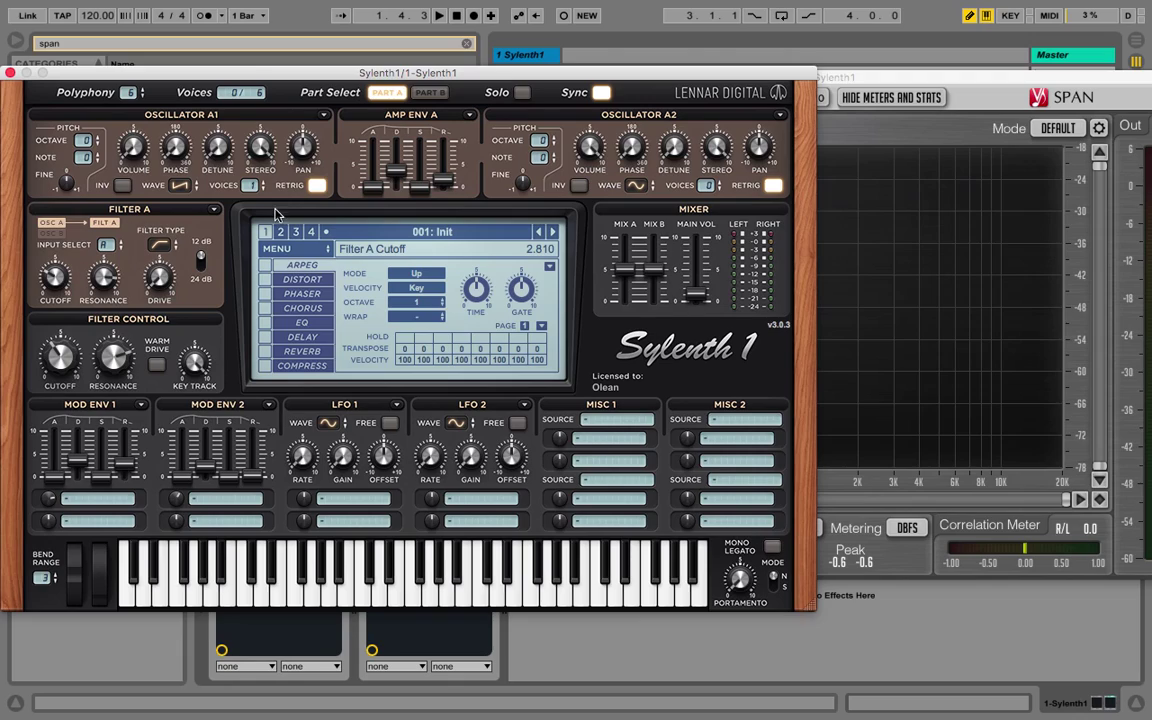
Step: Zero Amp Env A decay, lower sustain, raise Filter A cutoff to about 5, lower main volume to 0.676
left_click_drag(396, 172, 403, 207)
left_click(430, 12)
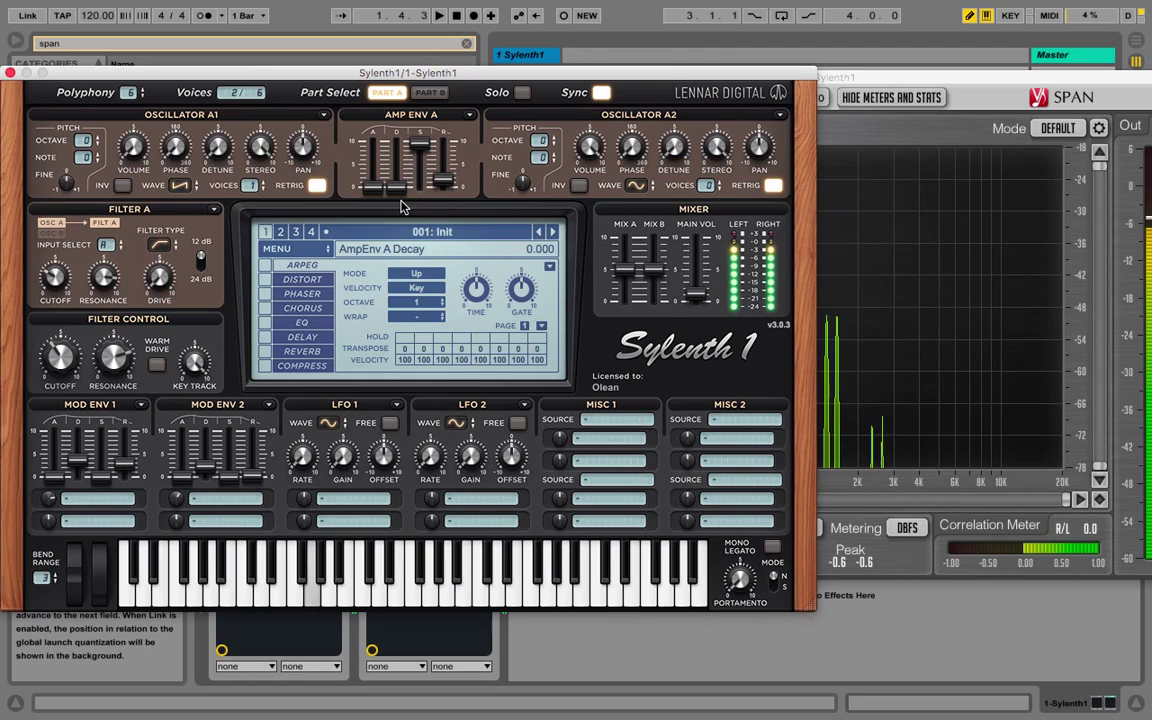
left_click_drag(419, 143, 405, 188)
left_click(398, 190)
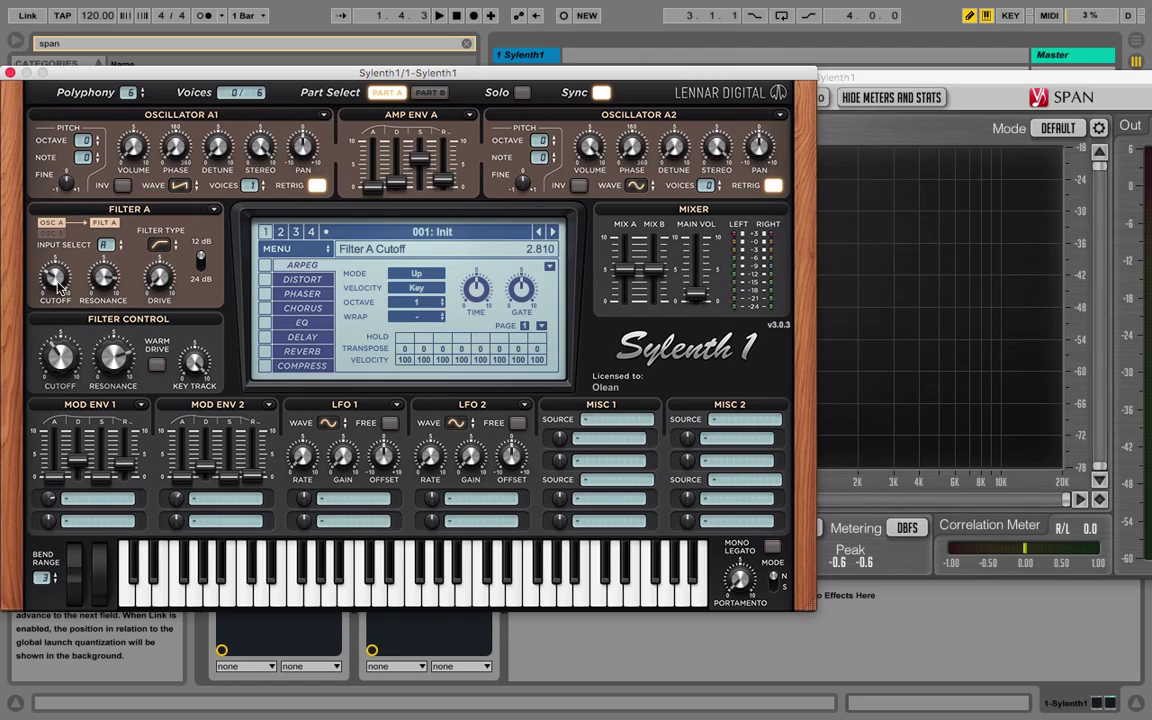
left_click_drag(57, 283, 75, 180)
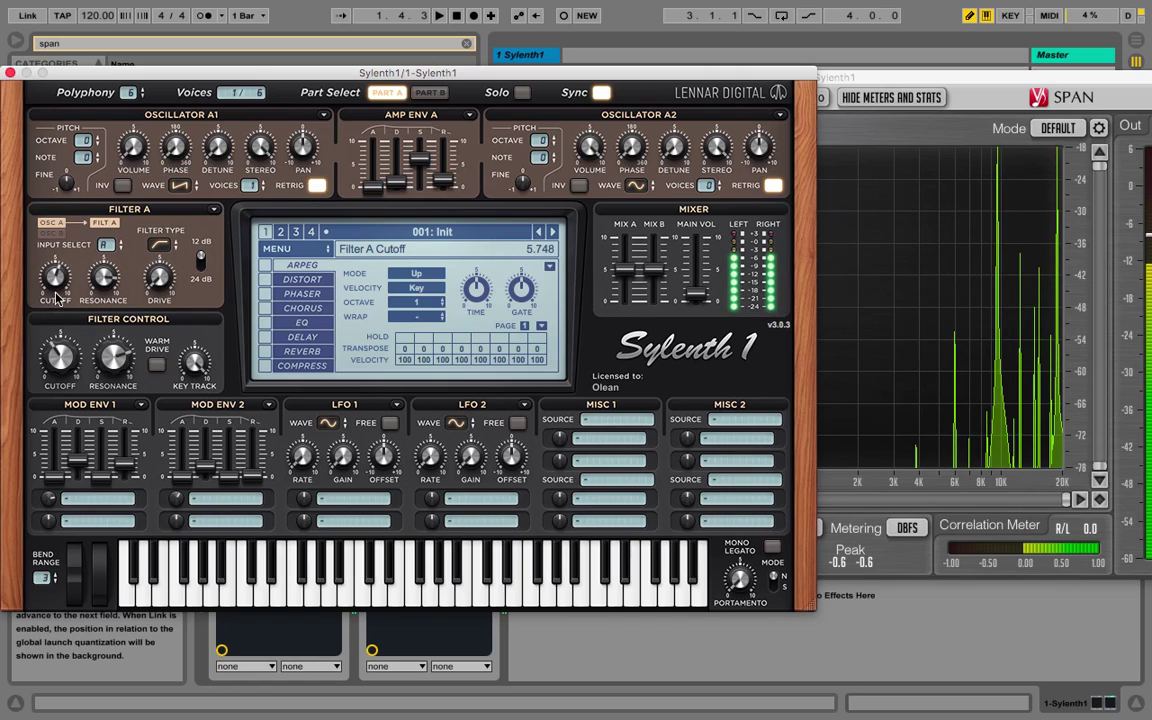
left_click_drag(695, 292, 697, 312)
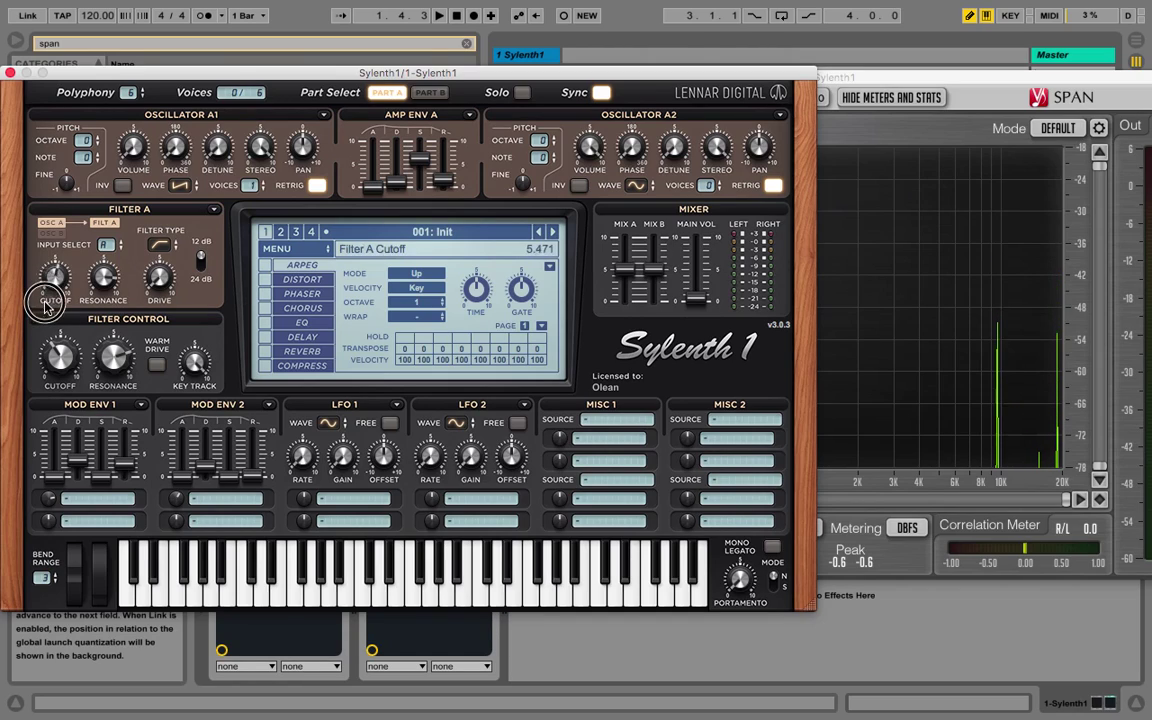